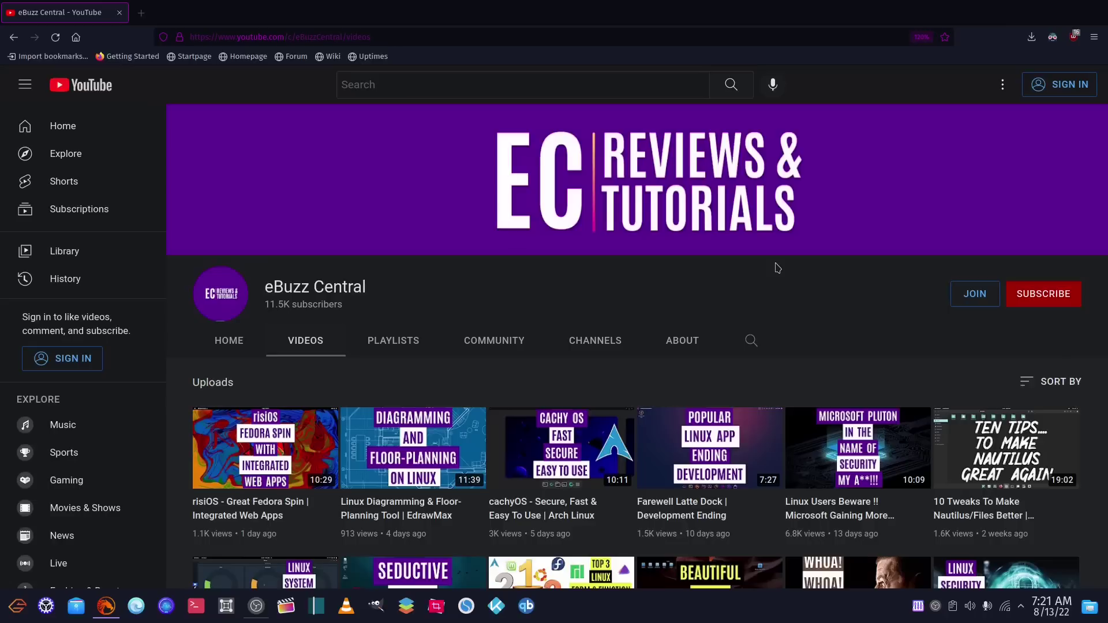
- Scroll down through the eBuzz Central Videos tab and back up to the top
scroll(777, 268, down, 7)
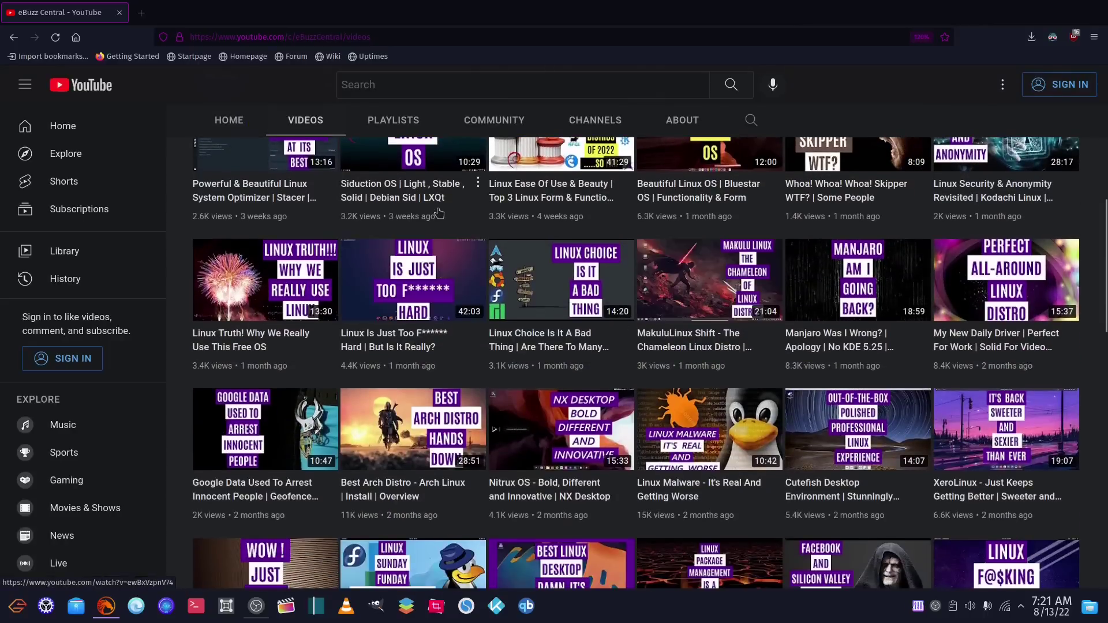
mouse_move(479, 243)
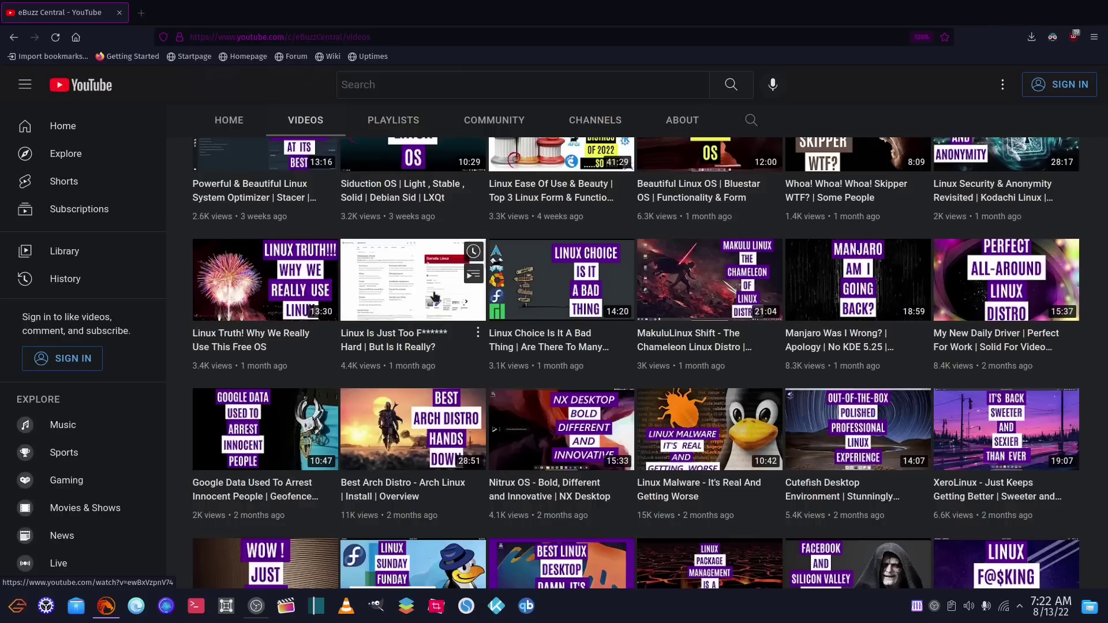
scroll(434, 298, up, 10)
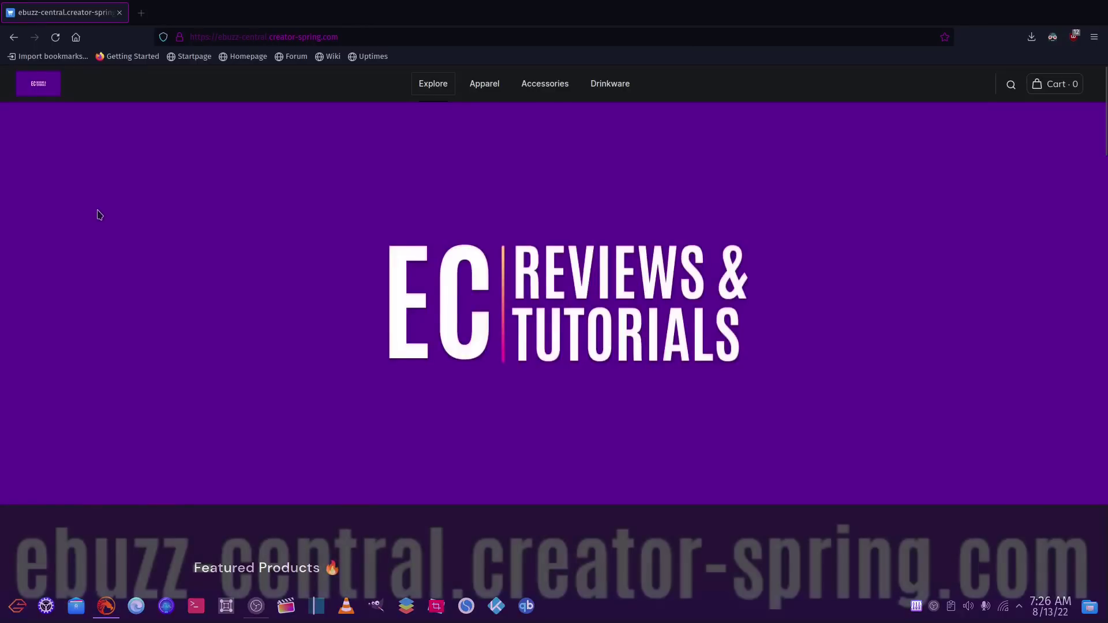
- Open the Apparel > Hoodies & Sweatshirts category in the Creator Spring store
scroll(156, 225, down, 10)
scroll(156, 225, down, 3)
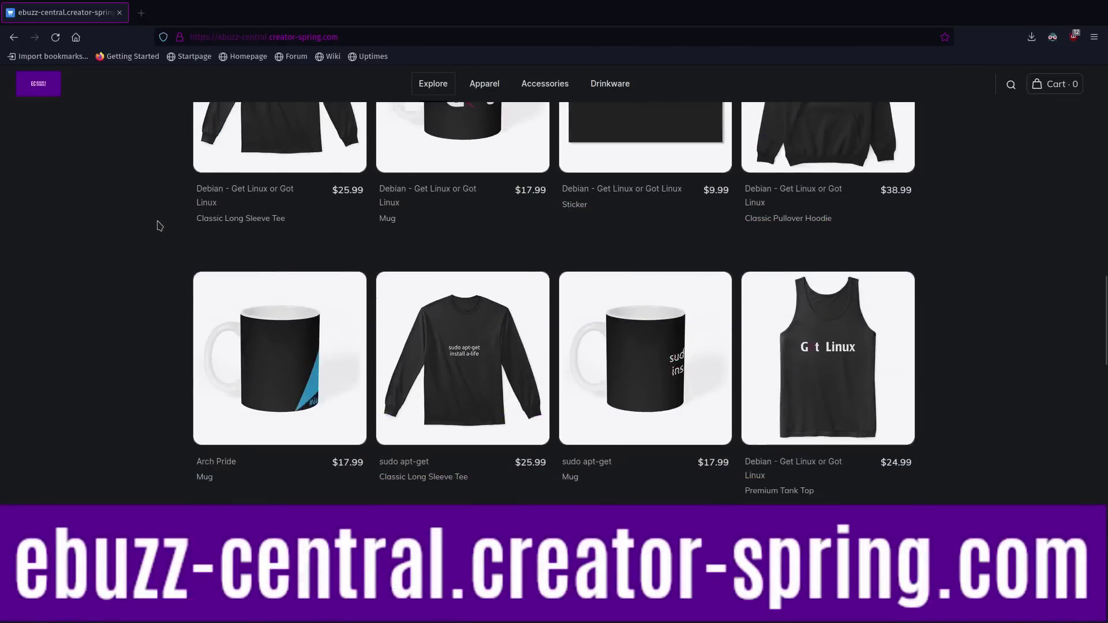
scroll(156, 225, up, 12)
mouse_move(473, 89)
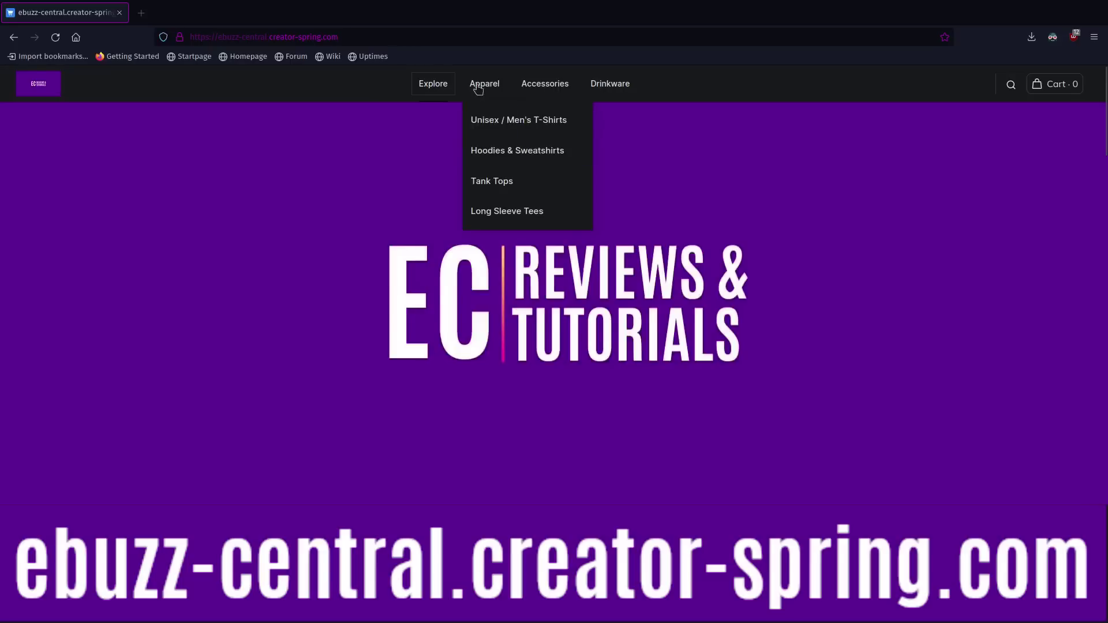
click(484, 158)
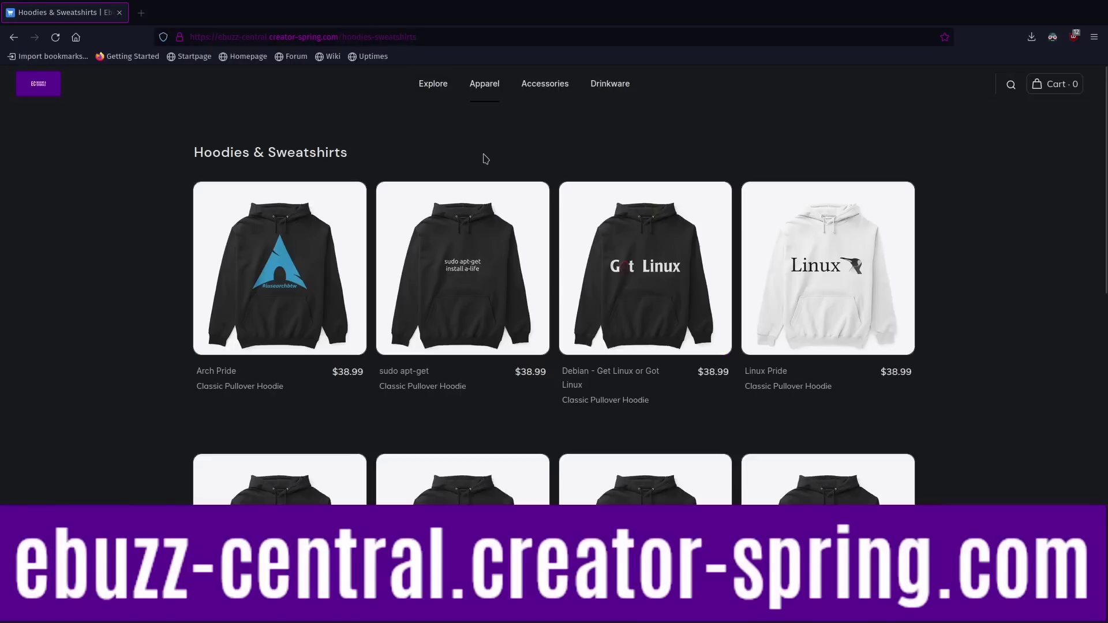
- Open the SU/DO Highway To Shell (Black) hoodie from page 2, then minimize the browser
scroll(488, 157, down, 12)
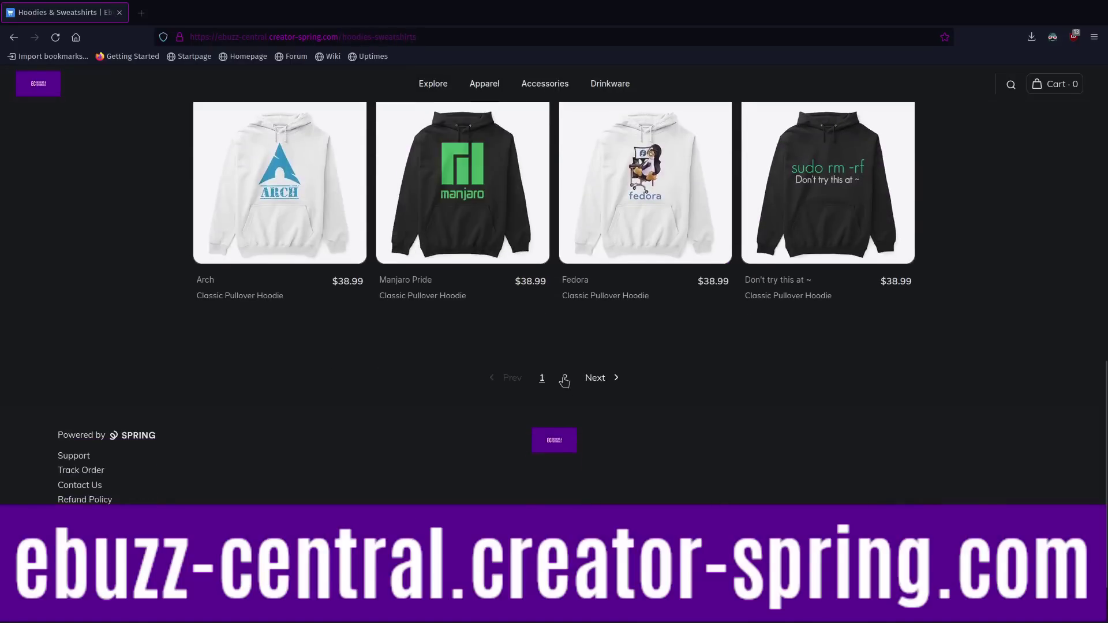
click(565, 378)
scroll(569, 351, down, 2)
scroll(568, 351, down, 3)
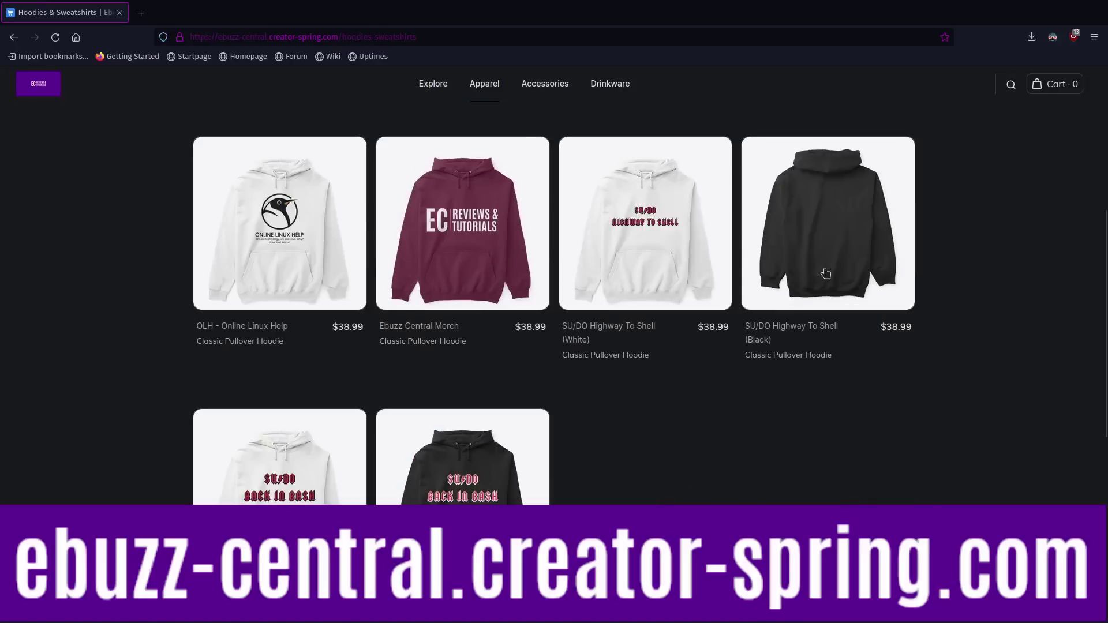
scroll(746, 264, down, 4)
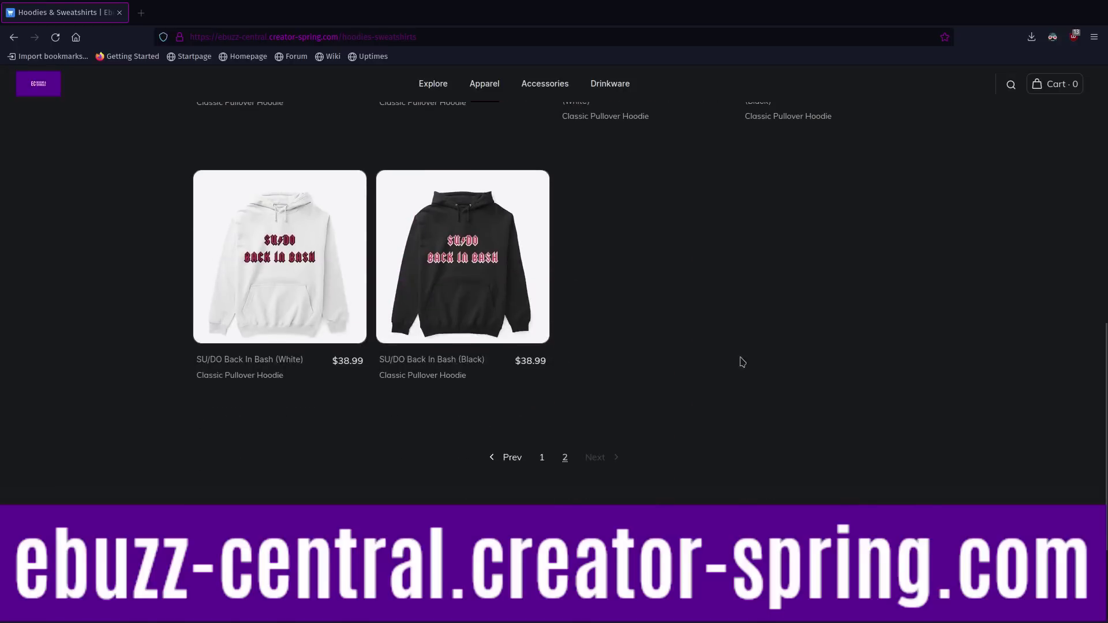
scroll(679, 285, up, 8)
click(831, 470)
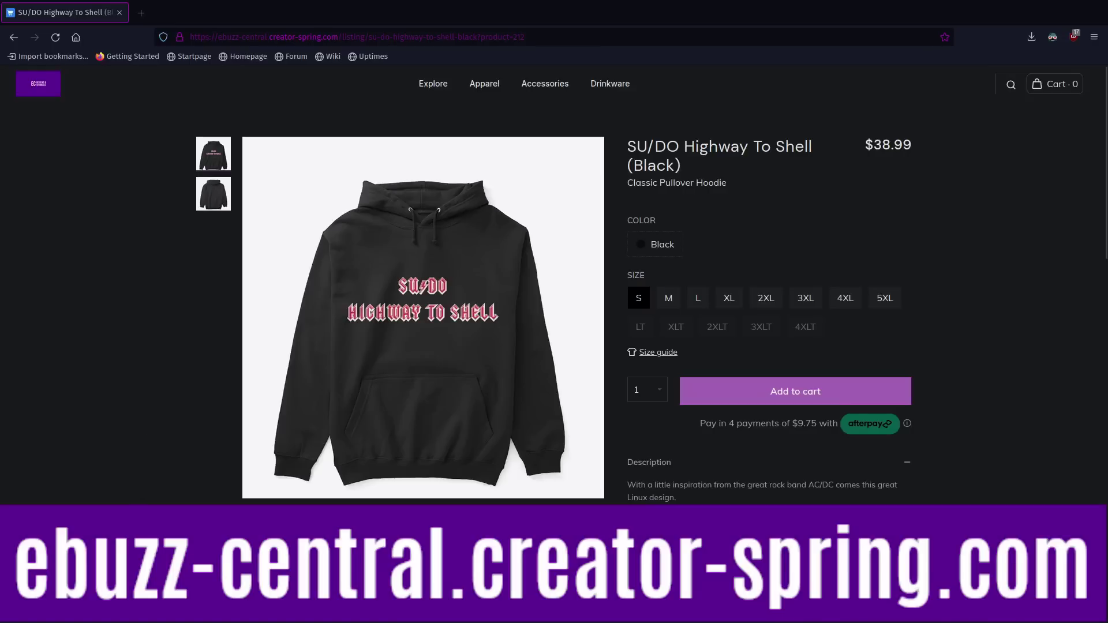
click(106, 605)
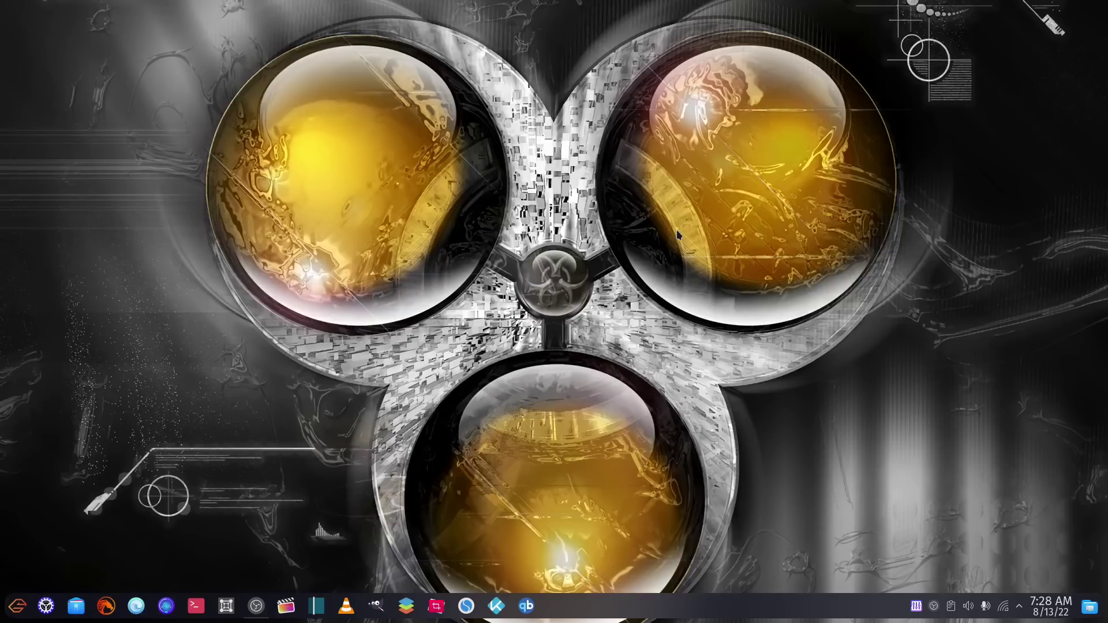
- Open Screenshot_2.png from Dolphin's Pictures folder in Okular and maximize the window
click(74, 614)
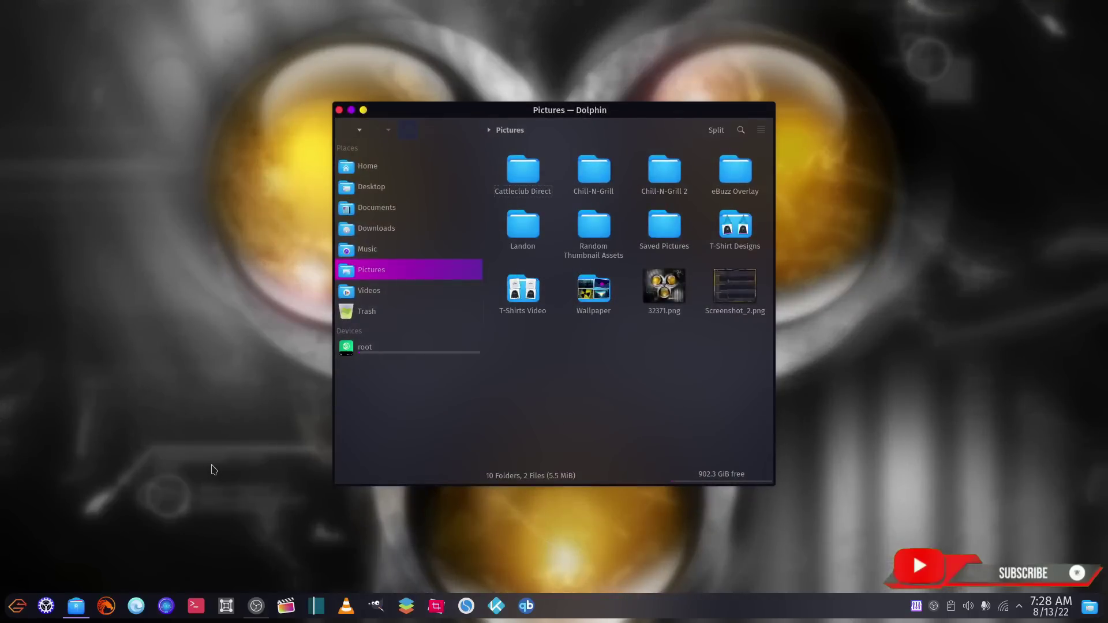
drag(728, 316, 774, 379)
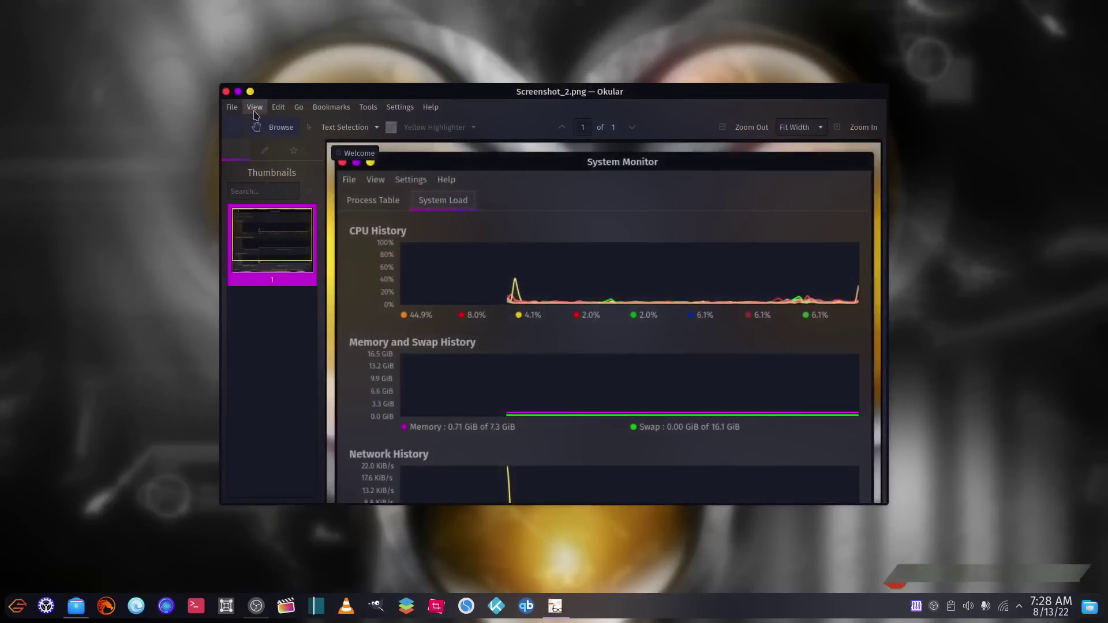
click(250, 91)
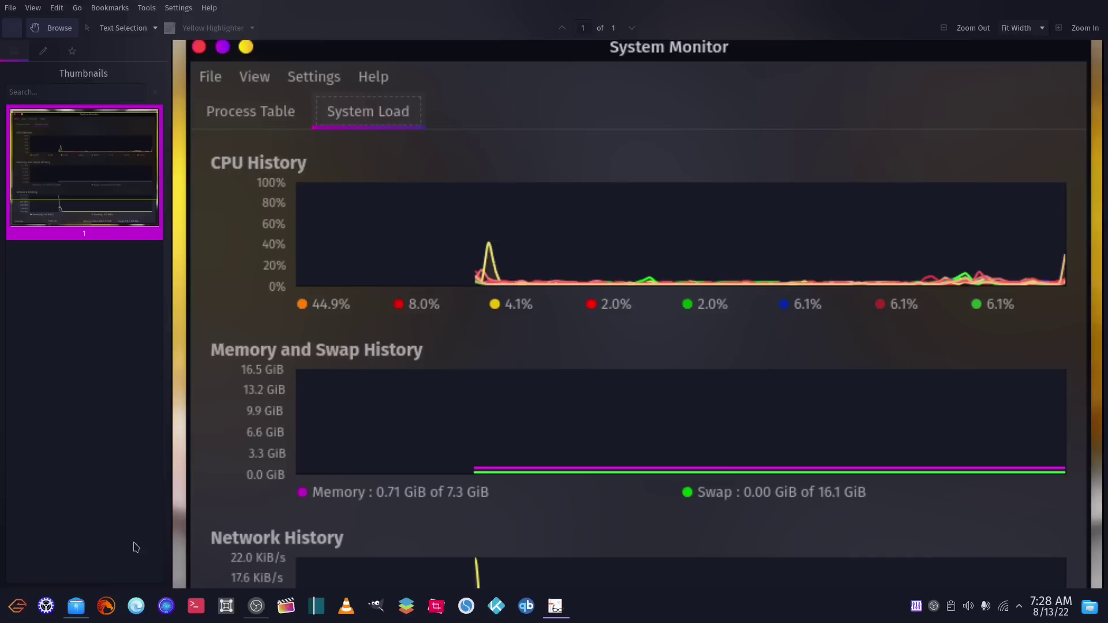
- Dismiss Dolphin's taskbar menu, then bring up Okular's taskbar context menu
right_click(73, 616)
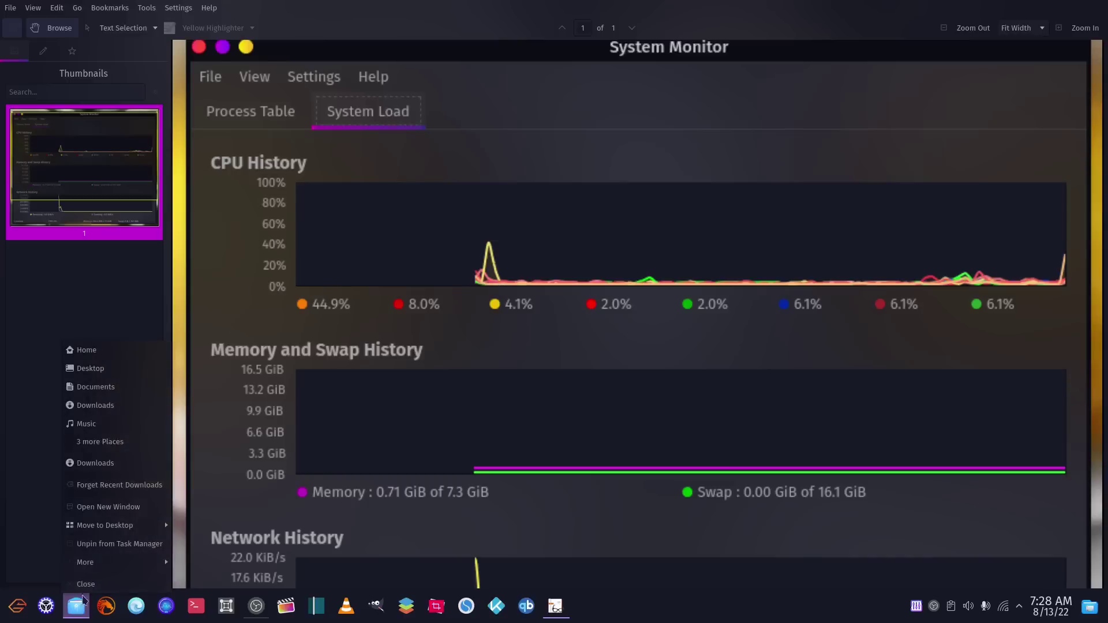
click(86, 584)
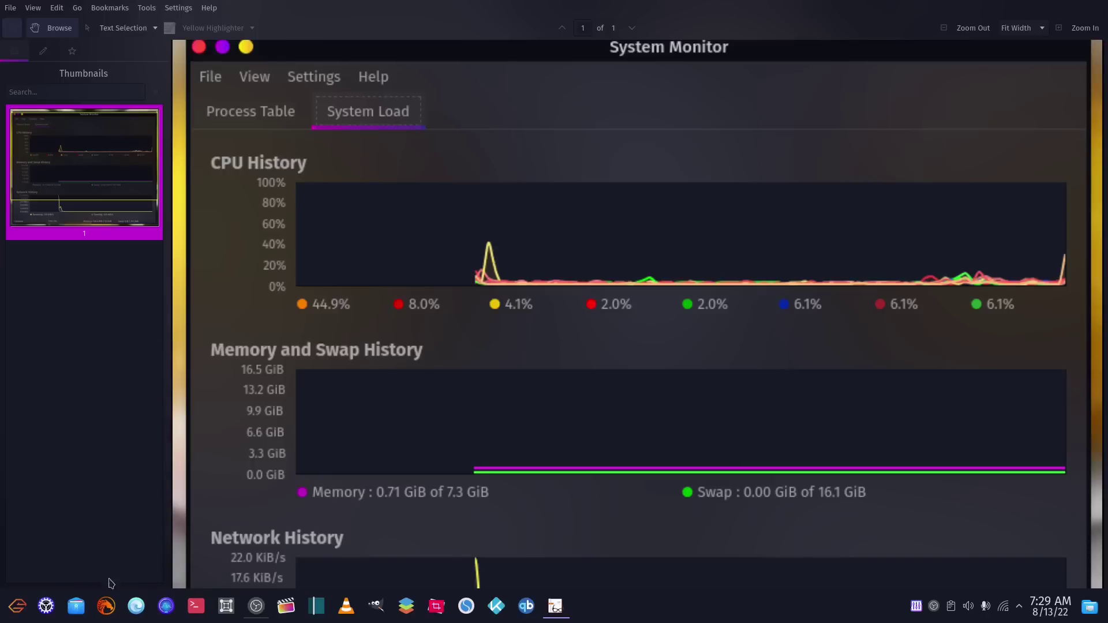
right_click(555, 606)
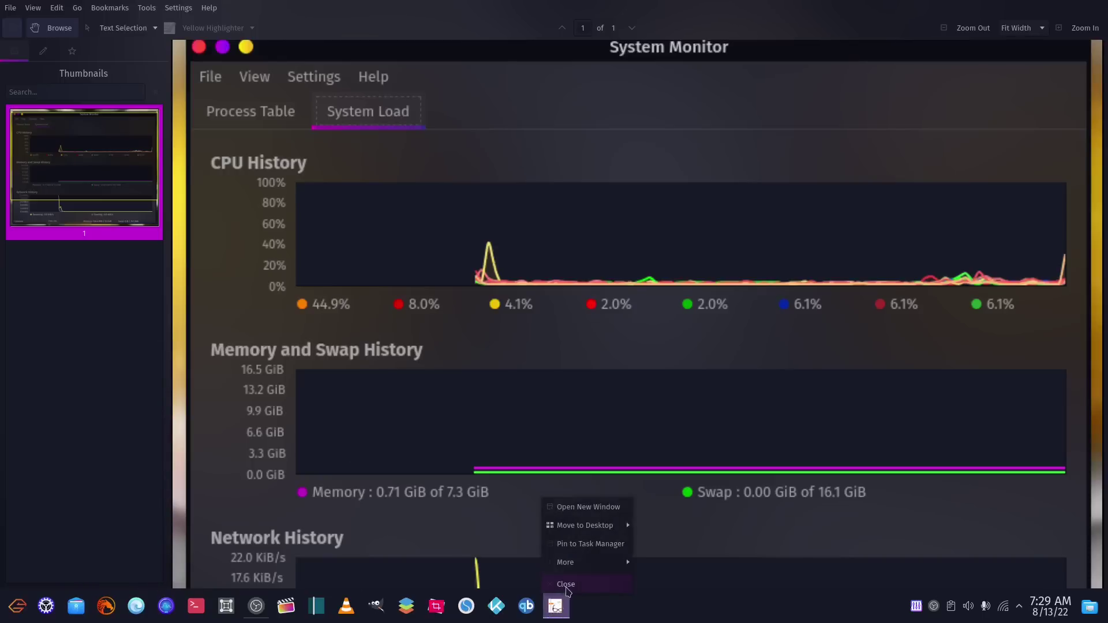
- Close Okular, then open System Monitor from the taskbar and close it again
click(565, 587)
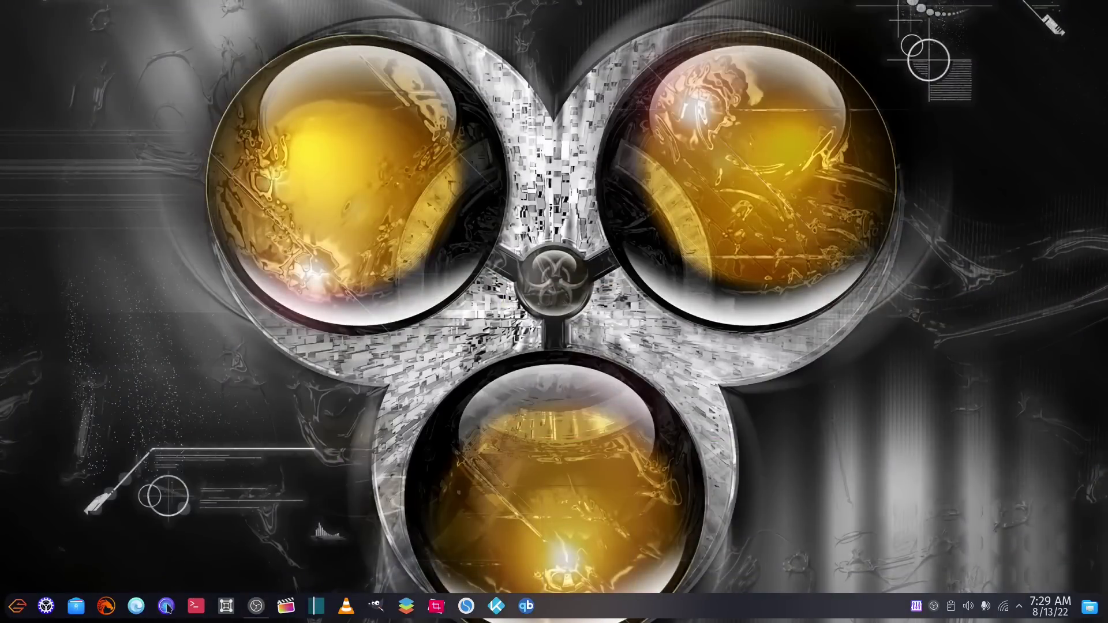
click(167, 606)
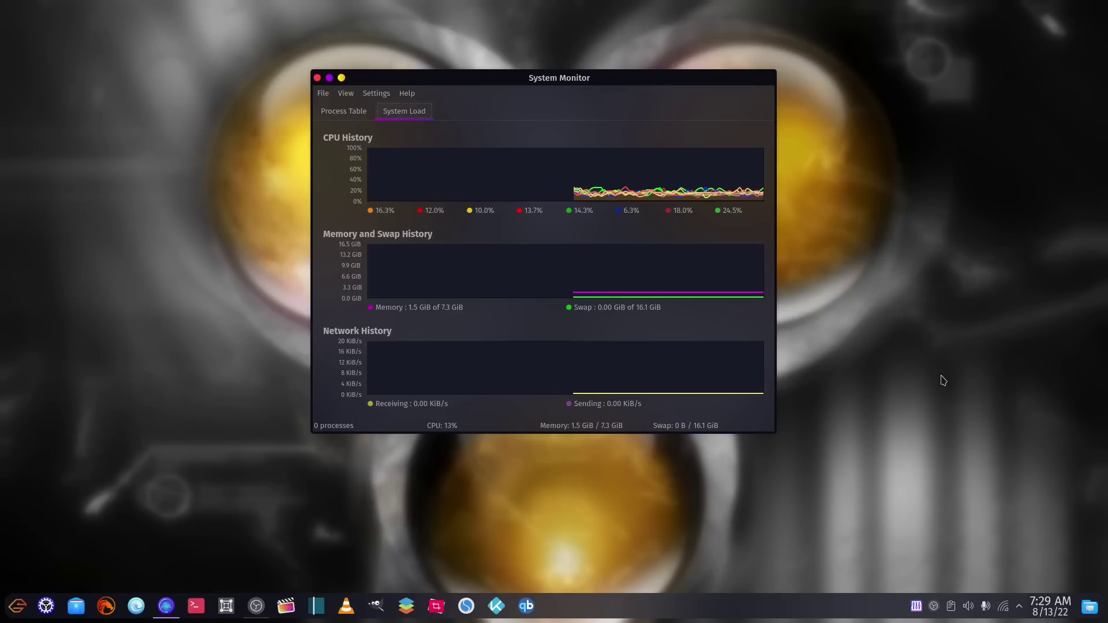
click(317, 77)
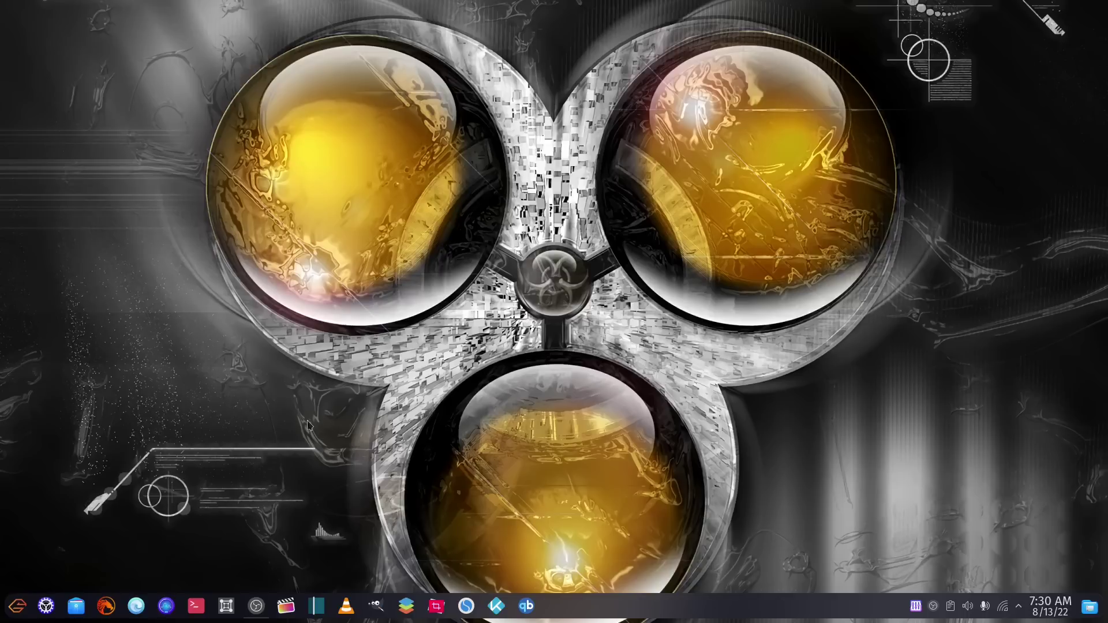
- Search the application launcher for 'garuda' to list the Garuda tools
click(18, 606)
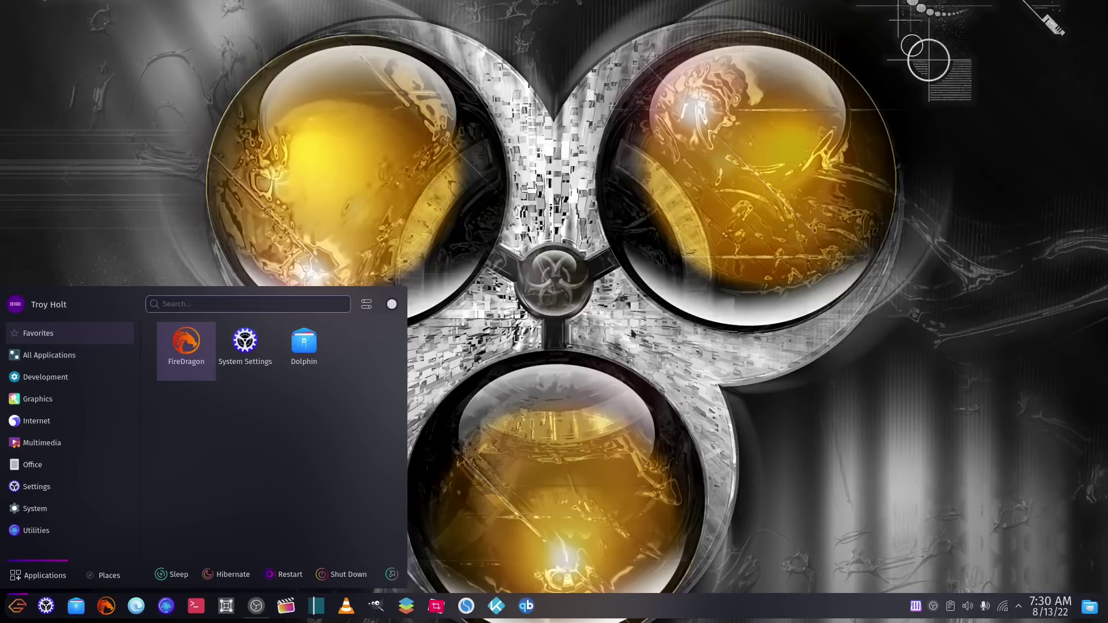
click(647, 281)
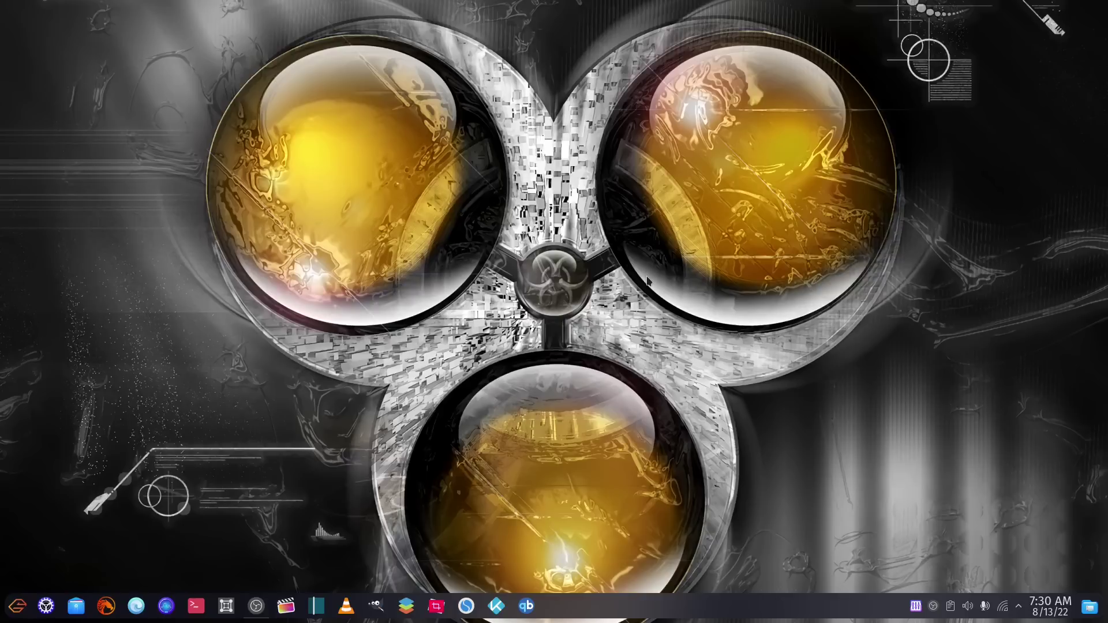
click(19, 608)
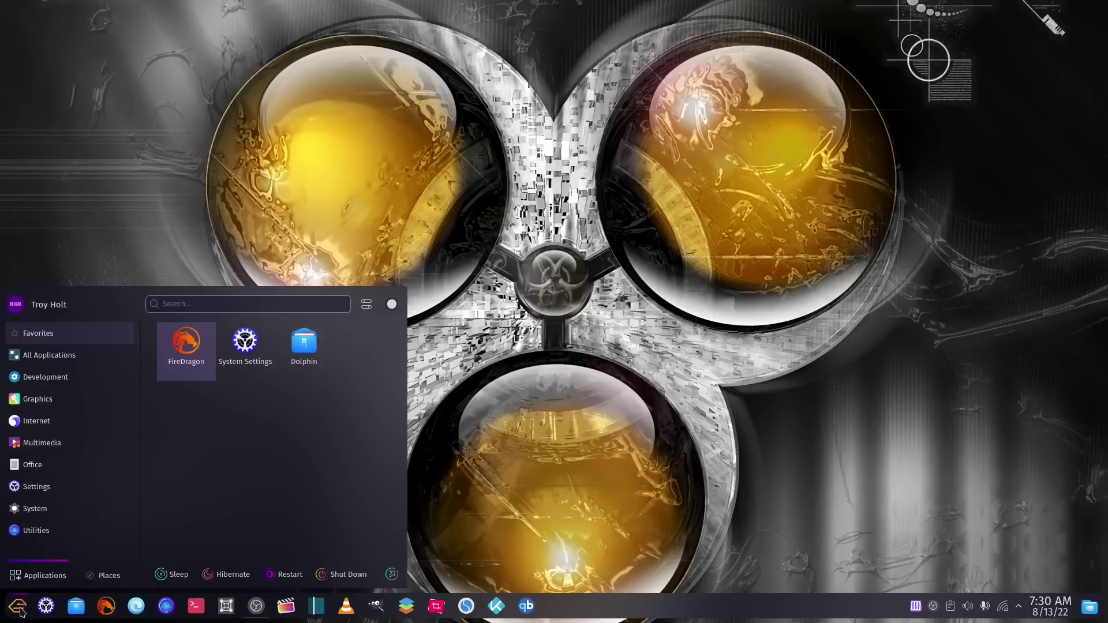
text(ga)
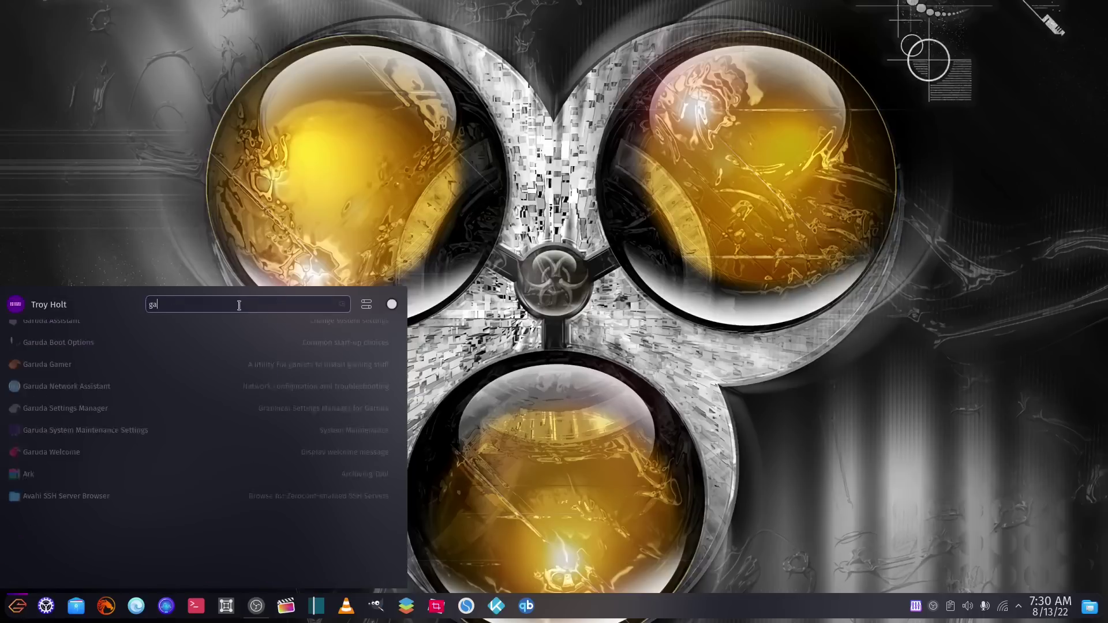
text(ruda)
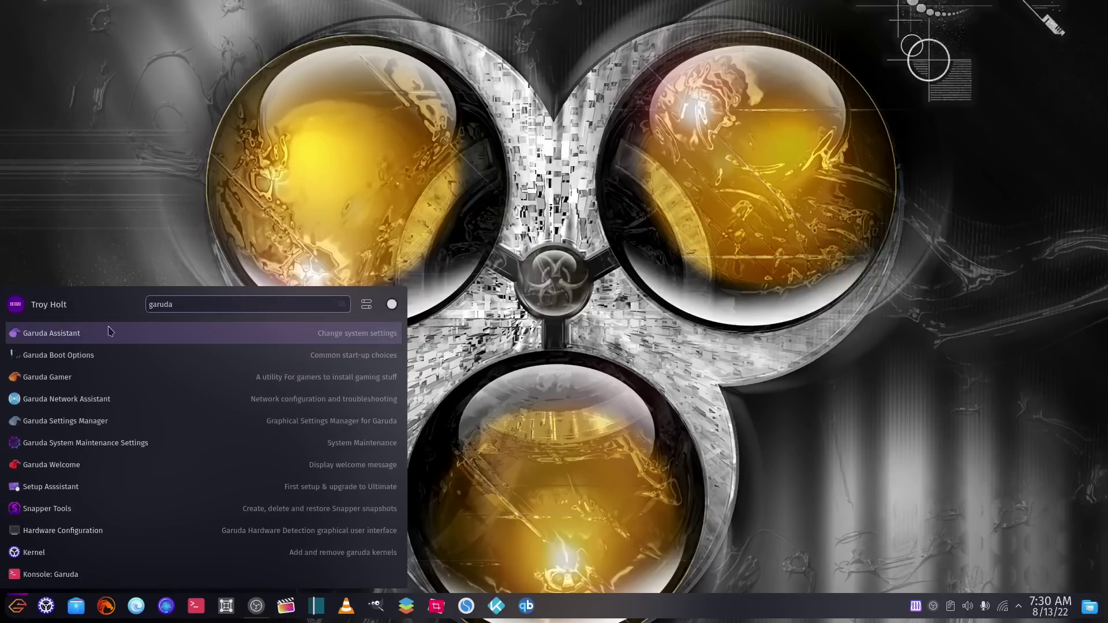
- Launch Garuda Assistant, check the neofetch output in Konsole, then close Konsole
click(66, 339)
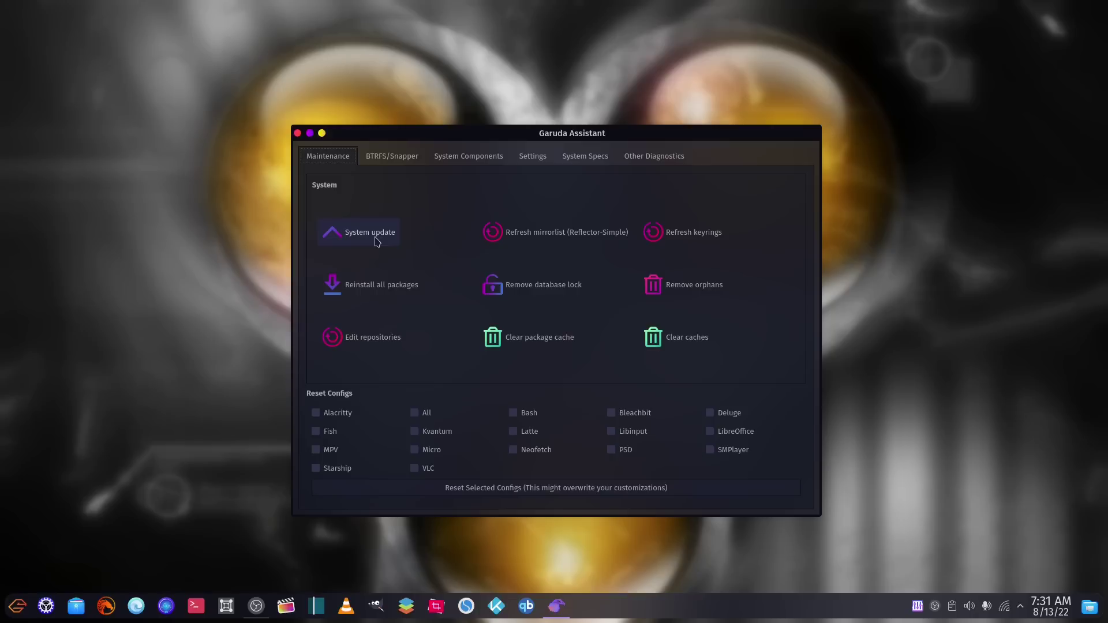
click(196, 606)
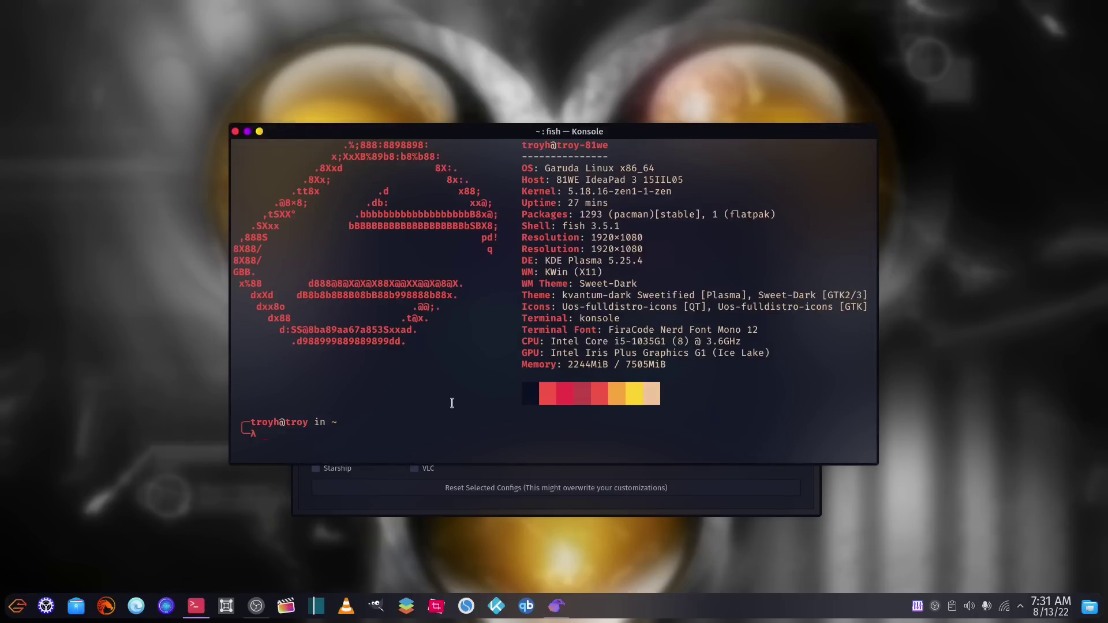
click(235, 132)
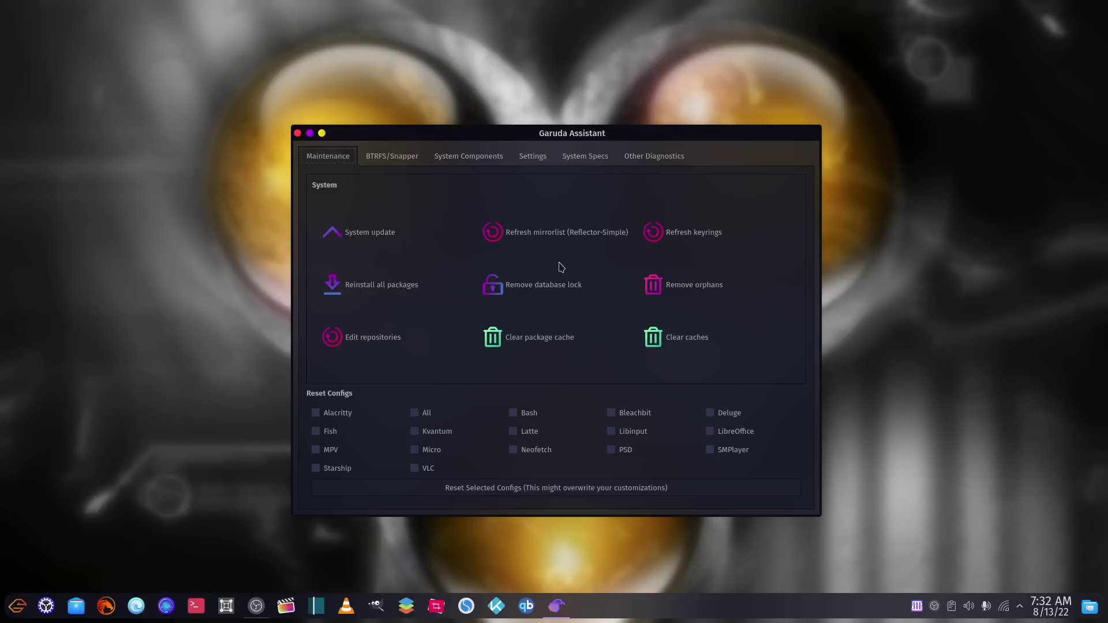
- Close Garuda Assistant, launch Garuda Welcome via 'garuda welcome', and enlarge its window
click(298, 133)
click(18, 606)
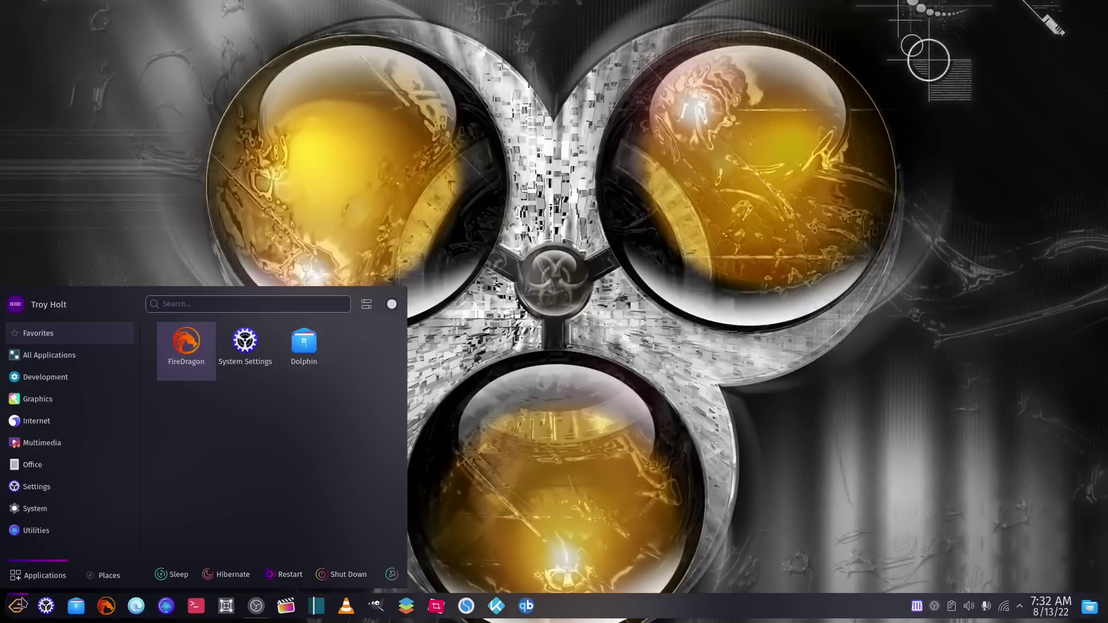
text(garuda welcome)
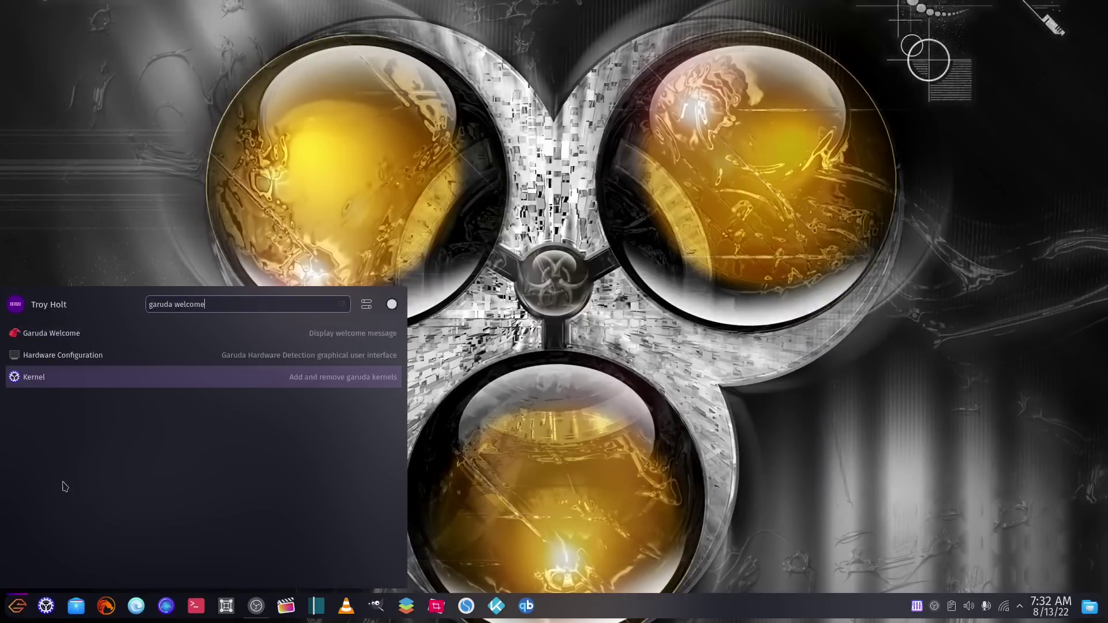
click(58, 338)
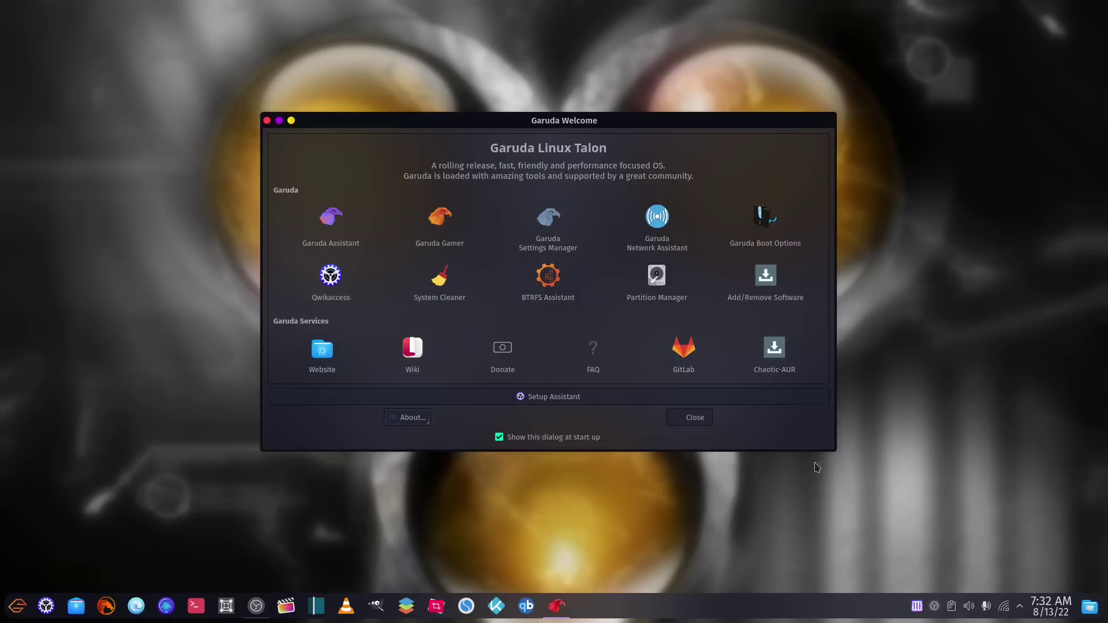
drag(835, 447, 872, 520)
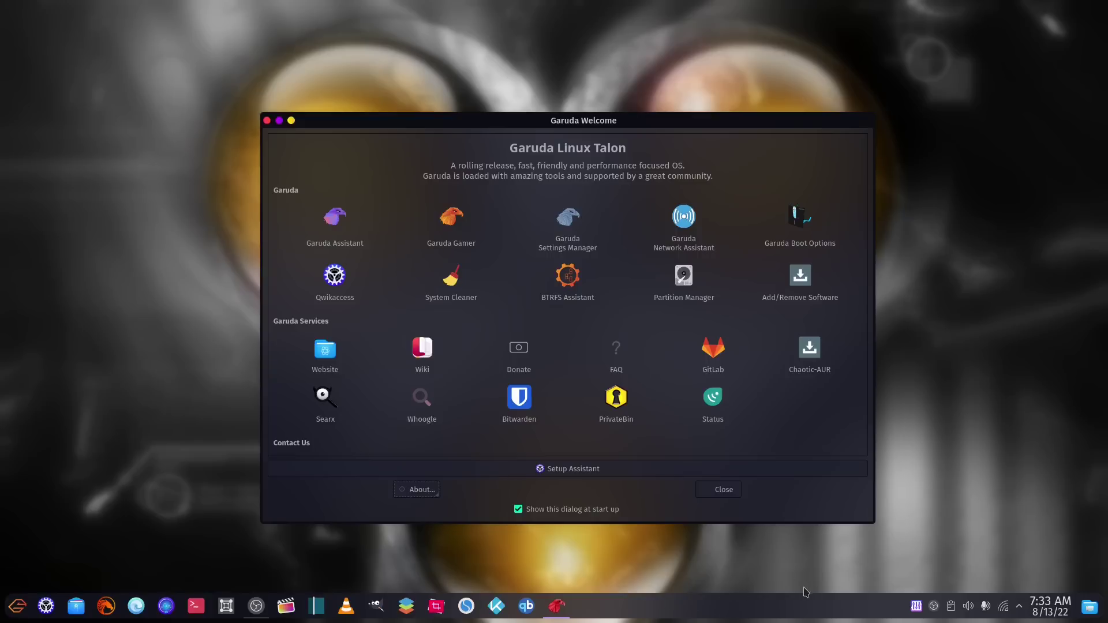
- Close Garuda Welcome and launch Octopi from the launcher
click(266, 120)
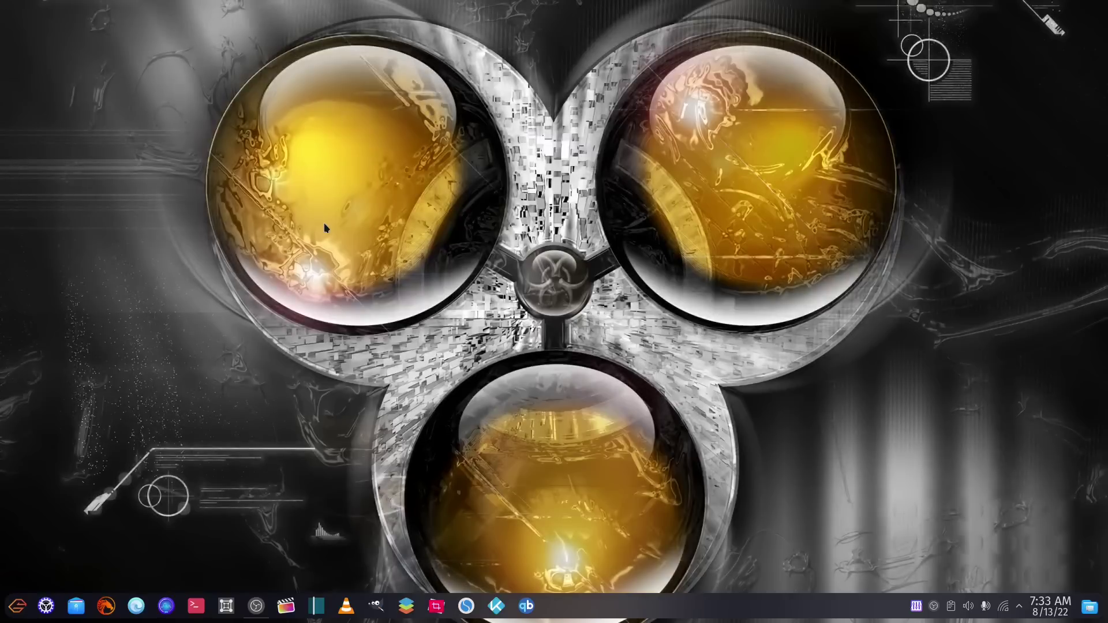
key(super)
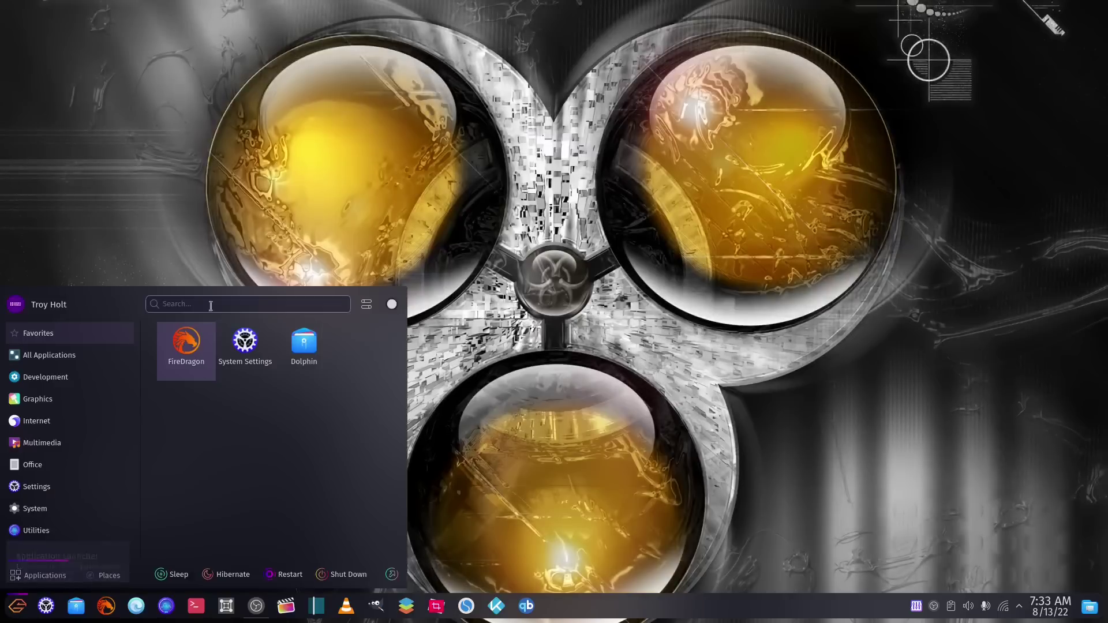
text(octopi)
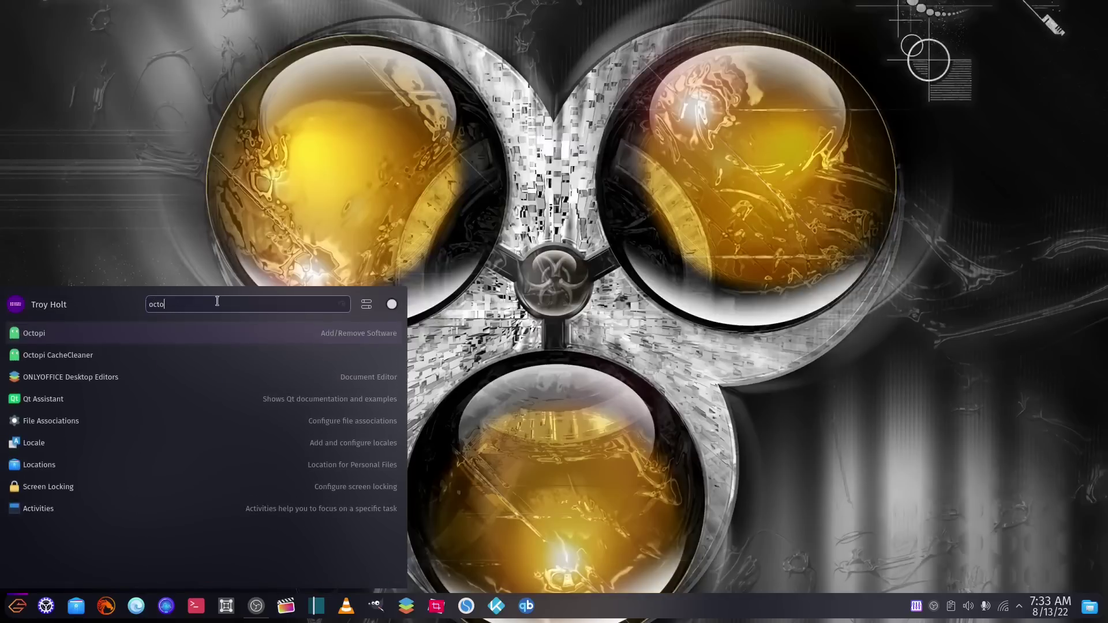
click(167, 333)
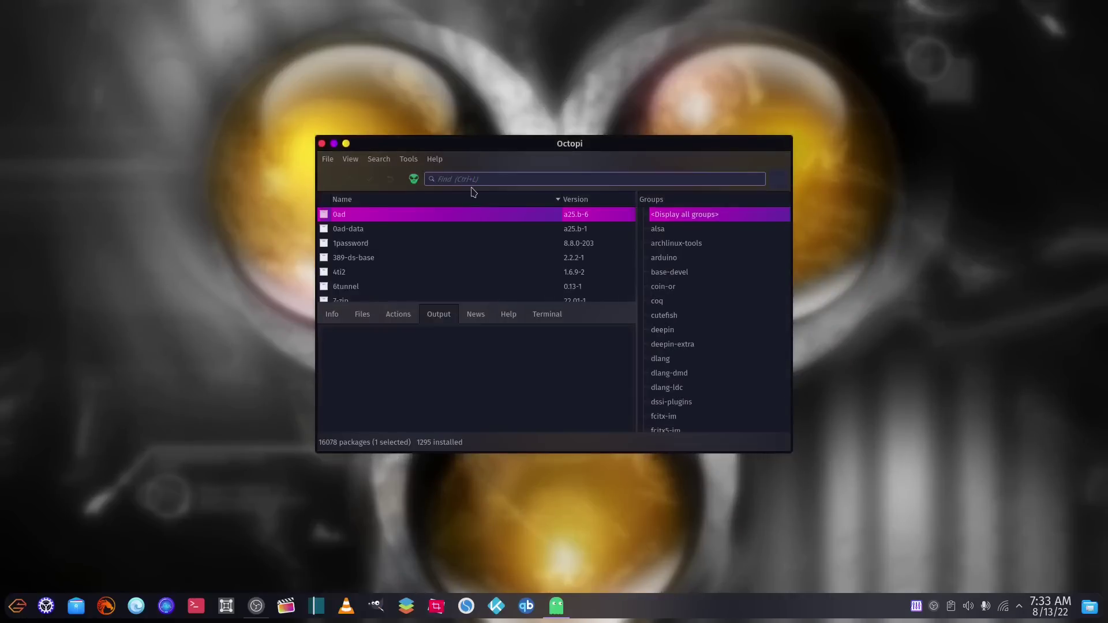
- Search Octopi for 'latte' and select the second latte-dock package, dismissing its menu
text(atte dock)
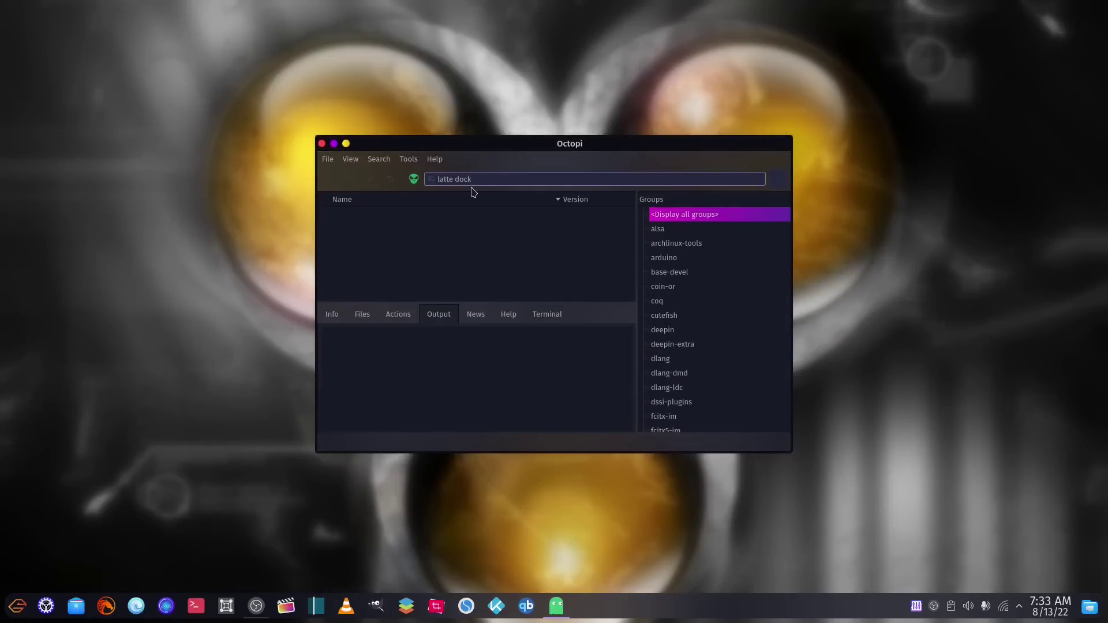
key(BackSpace)
key(BackSpace)
key(BackSpace)
key(BackSpace)
key(BackSpace)
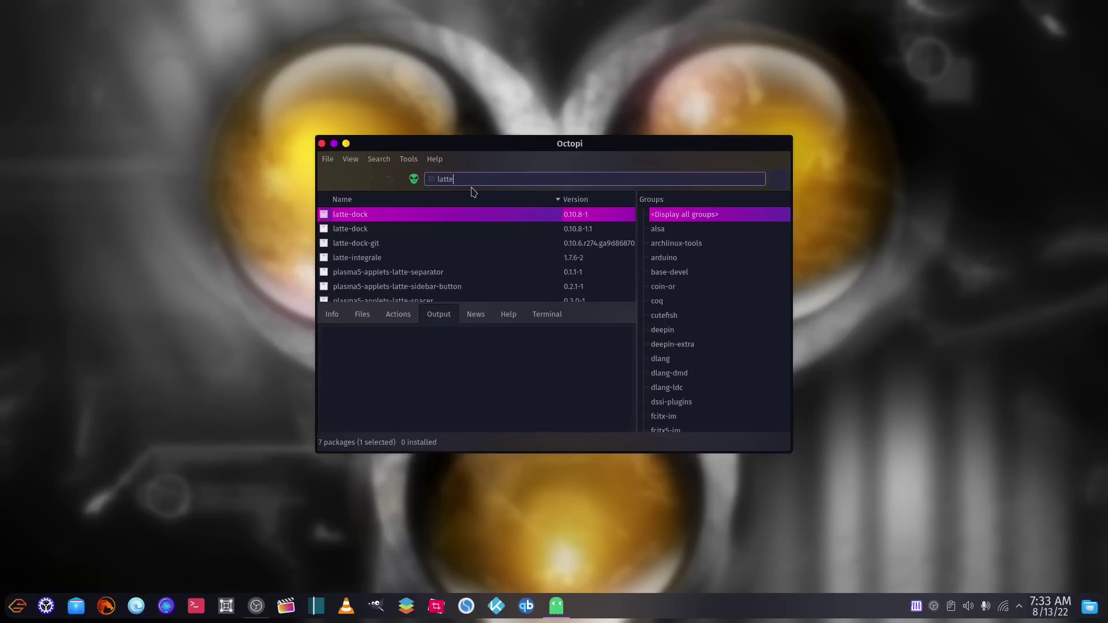
click(324, 230)
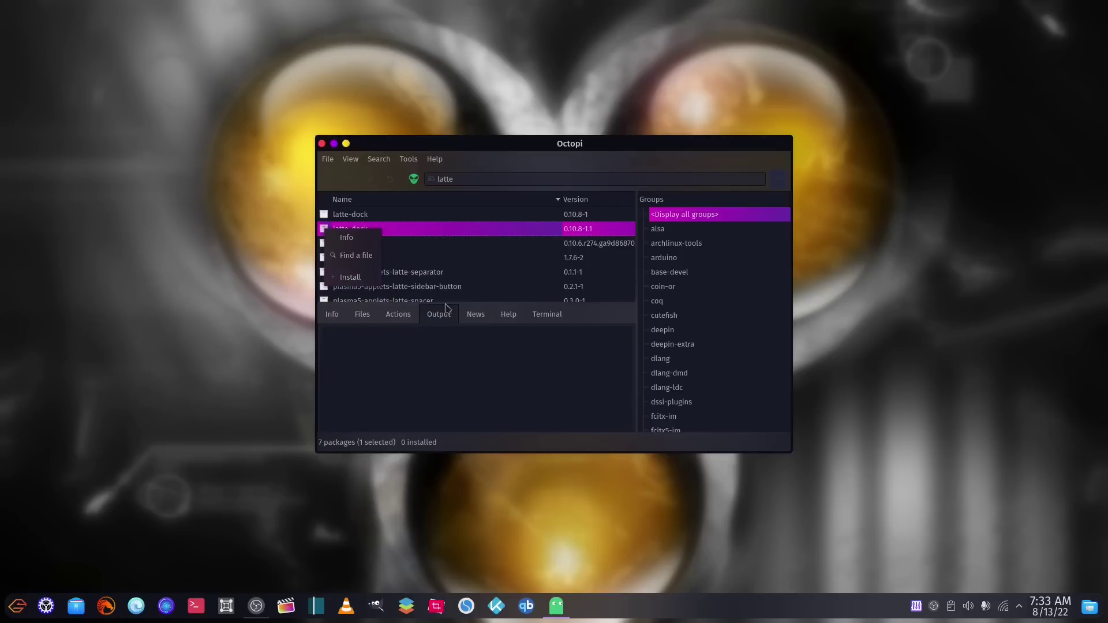
click(491, 369)
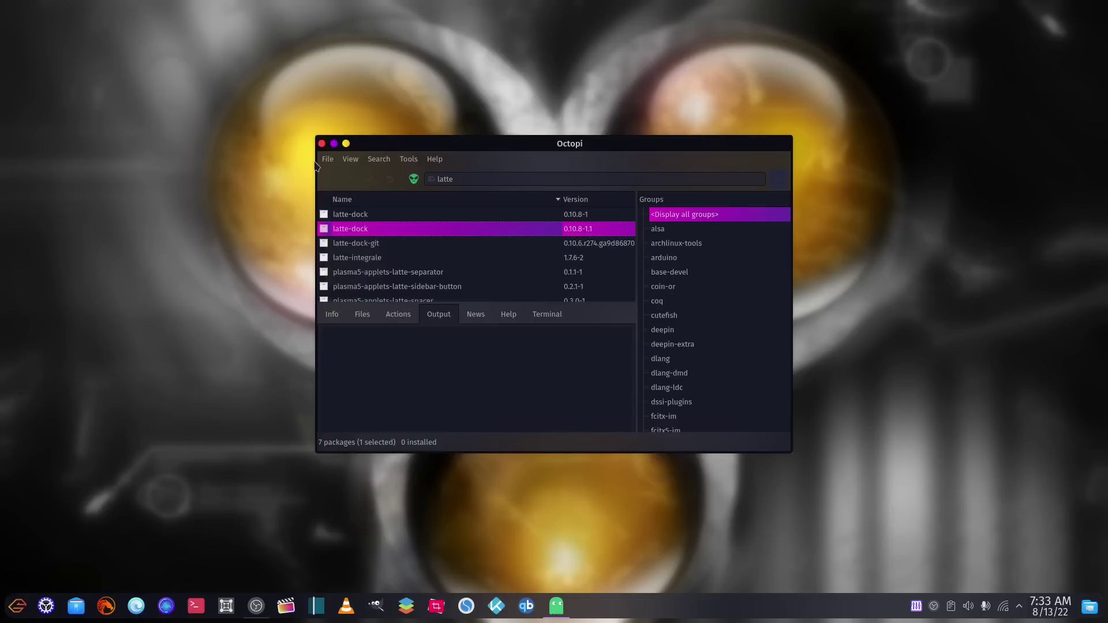
- Close Octopi and dismiss the desktop context menu without adding a panel
click(322, 144)
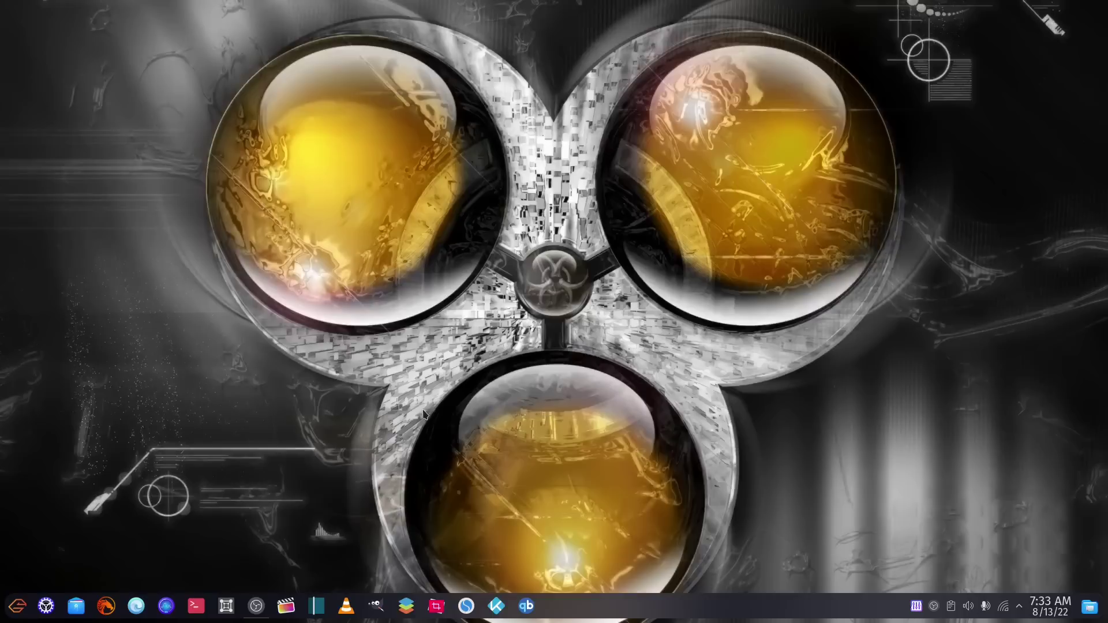
right_click(465, 422)
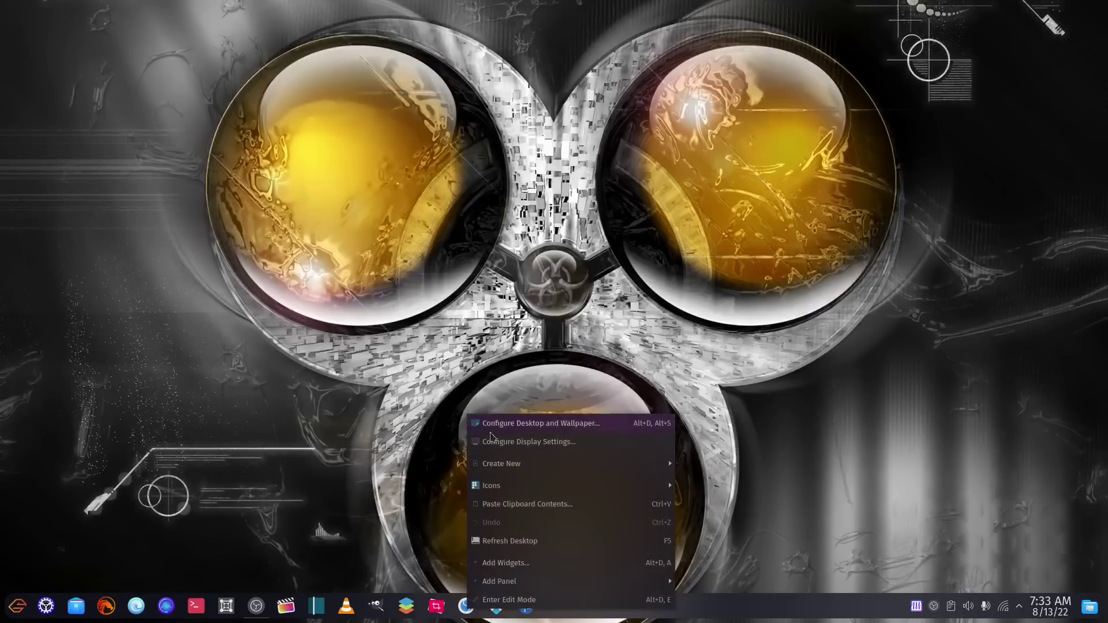
mouse_move(547, 585)
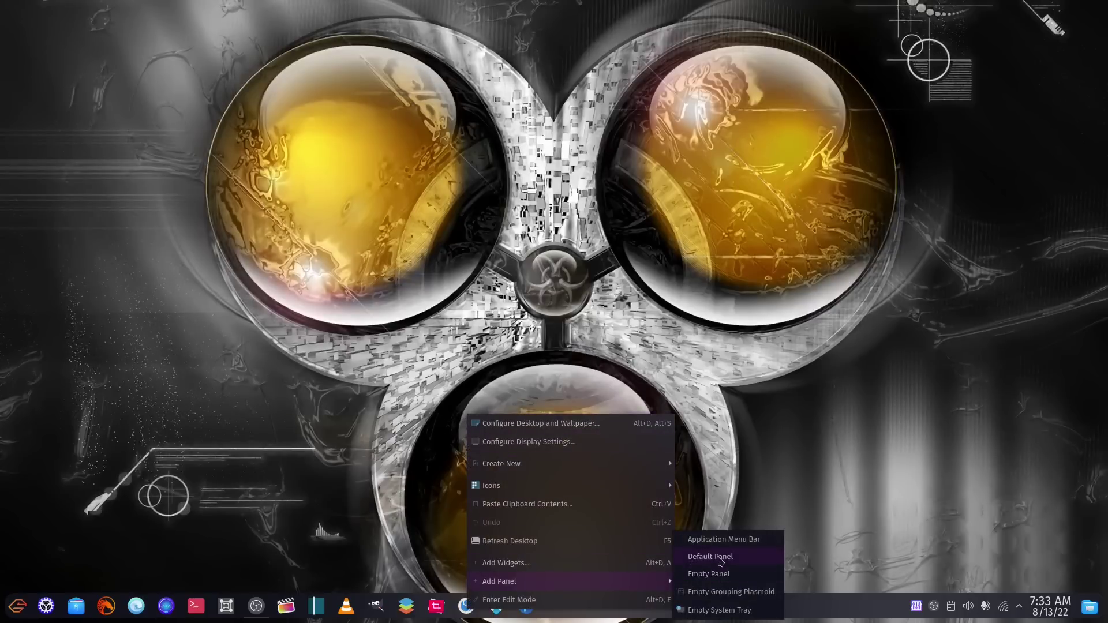
click(821, 427)
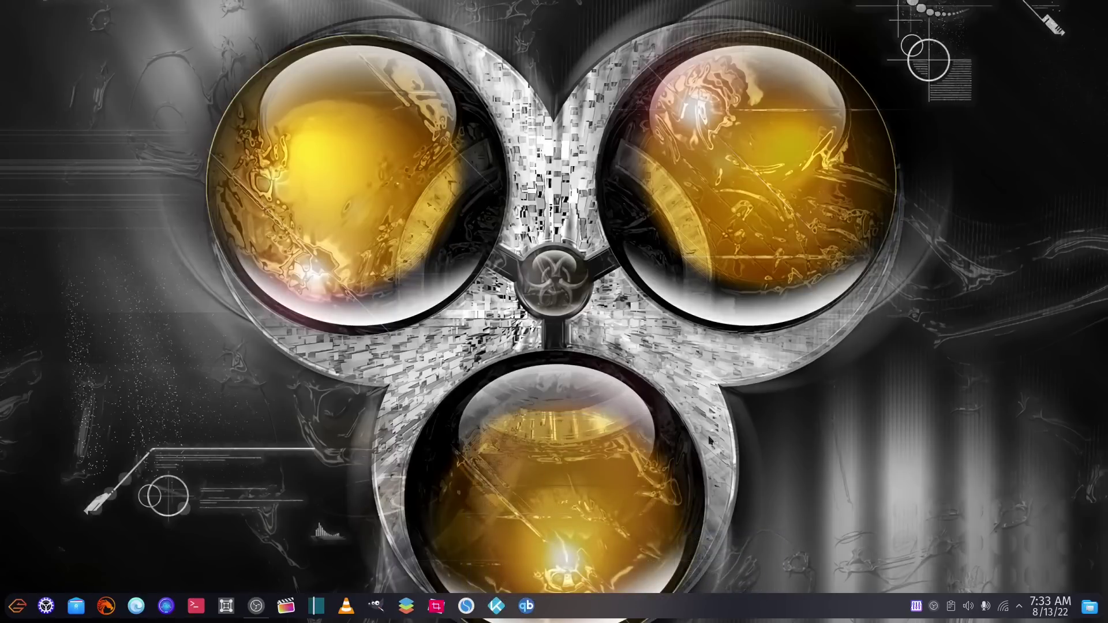
- Edit the taskbar panel and toggle its Floating Panel option under More Options
right_click(876, 611)
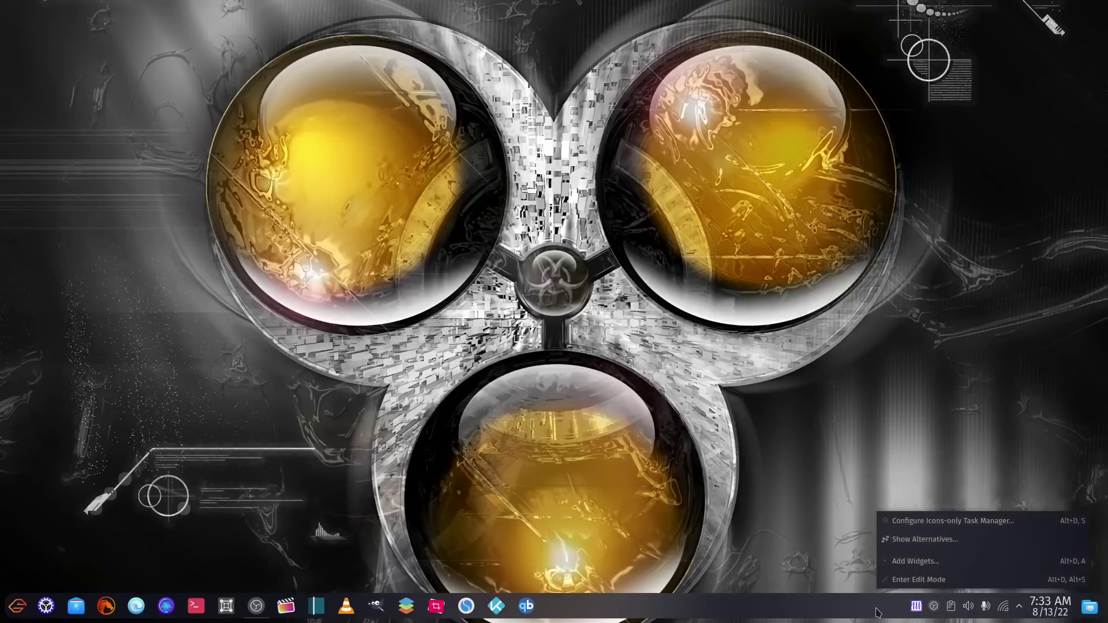
click(904, 580)
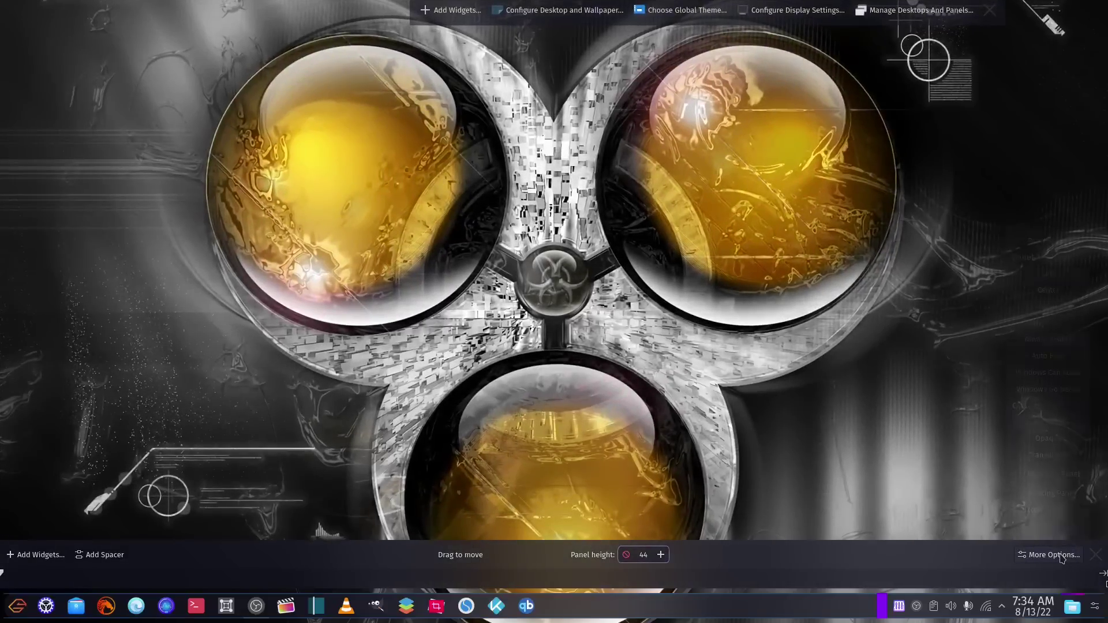
click(1048, 554)
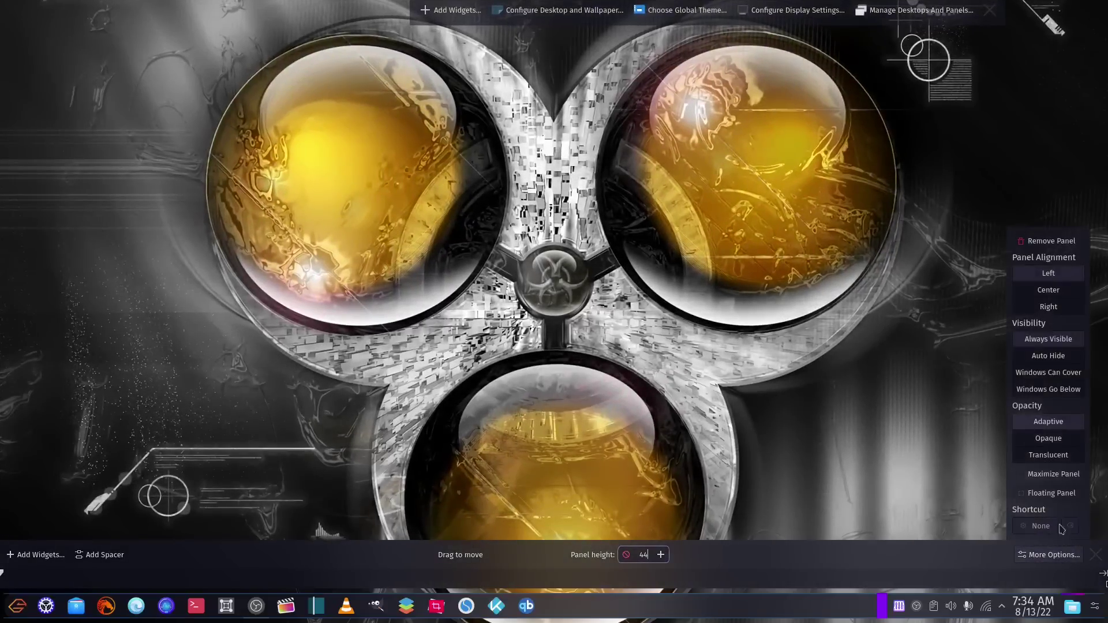
click(1050, 494)
click(897, 440)
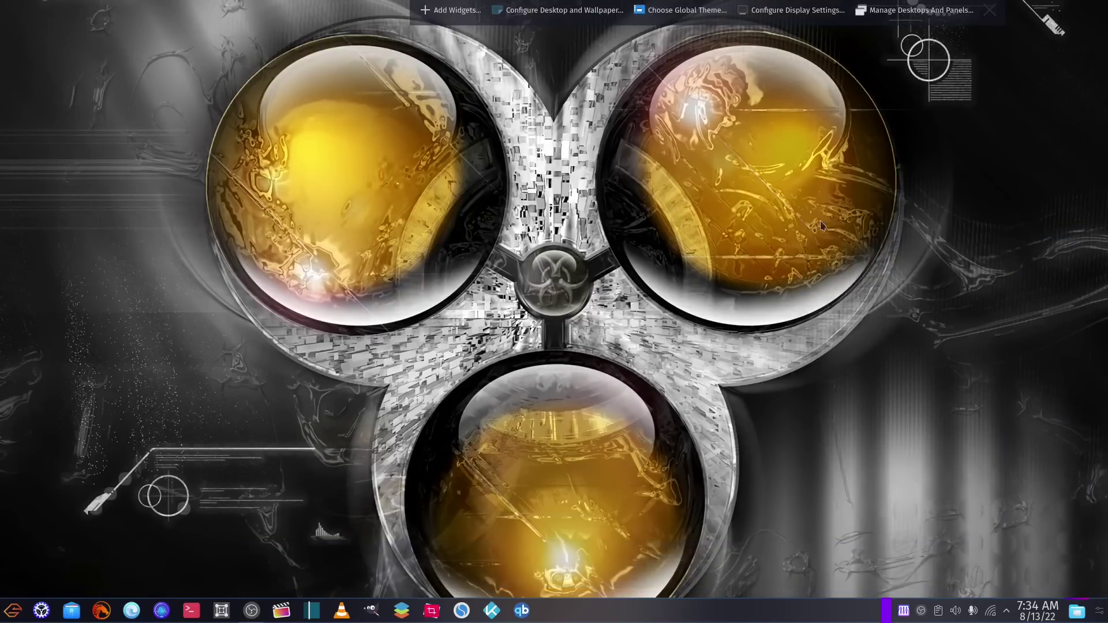
- Re-edit the bottom panel, turn Floating Panel on, and exit with Escape
right_click(771, 614)
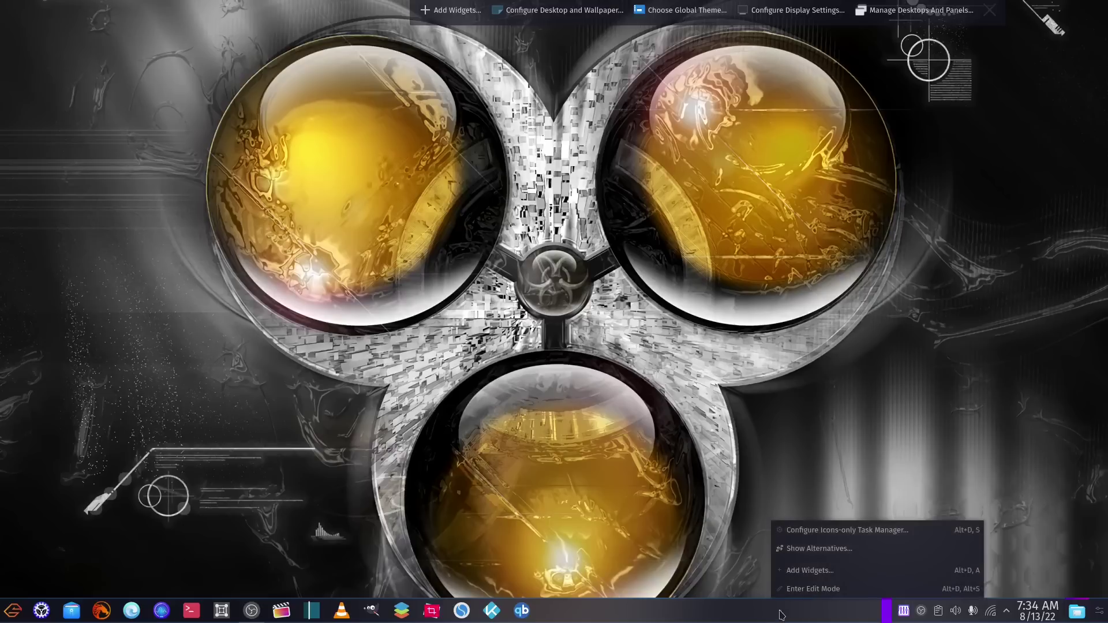
click(803, 591)
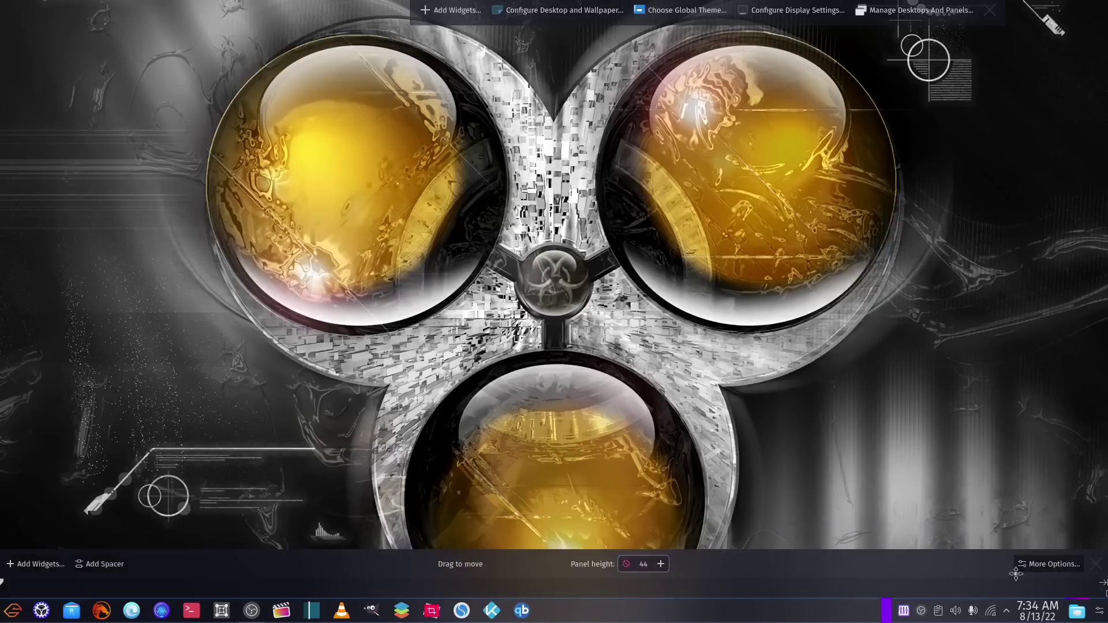
click(1044, 564)
click(1041, 504)
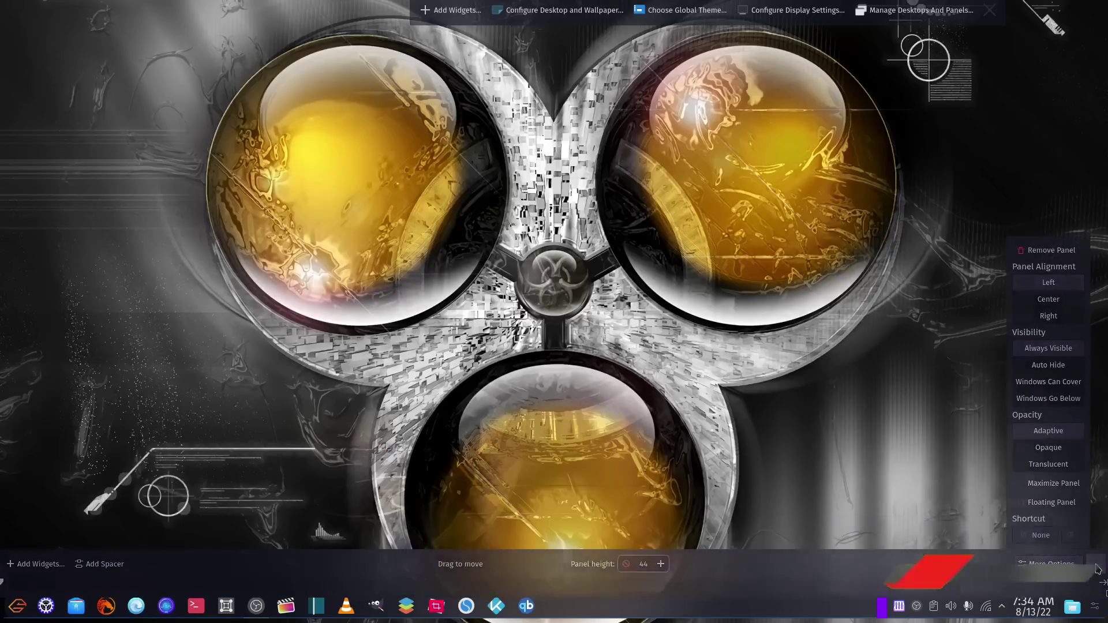
key(Escape)
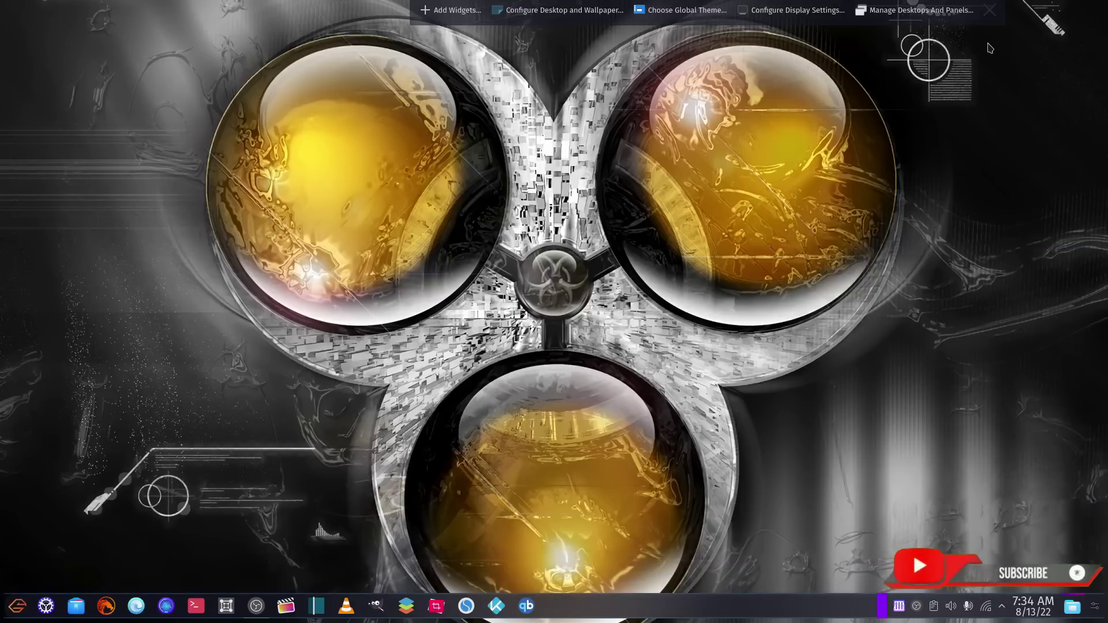
- Exit desktop edit mode with the X on the top edit toolbar
click(988, 10)
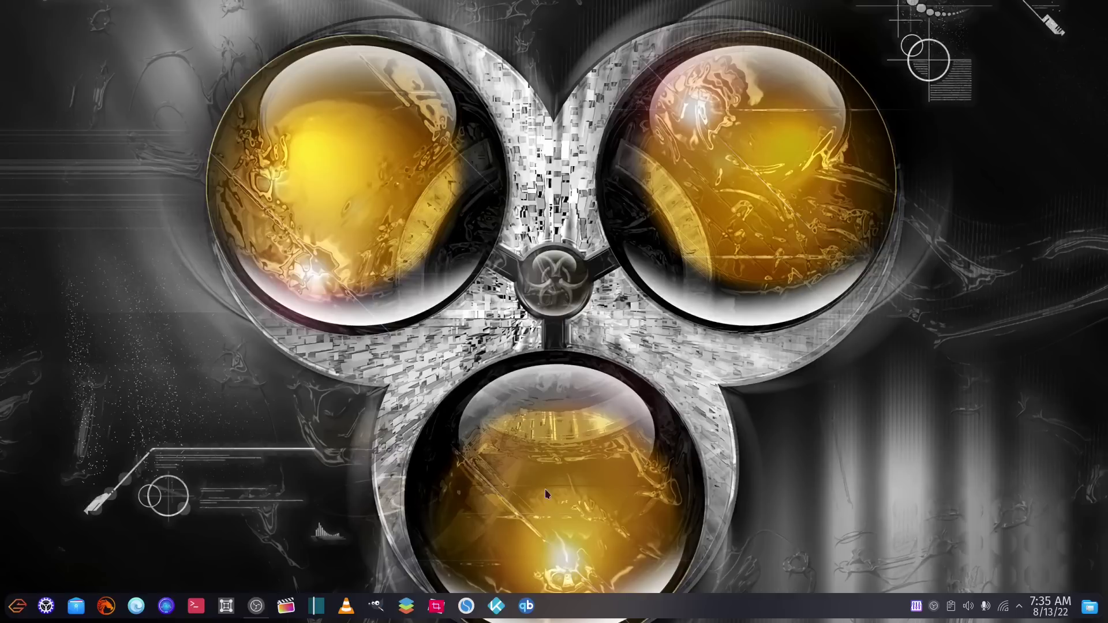
- Capture a 3,840x1,080 screenshot in Spectacle as Screenshot_3.png, then close Spectacle
click(435, 606)
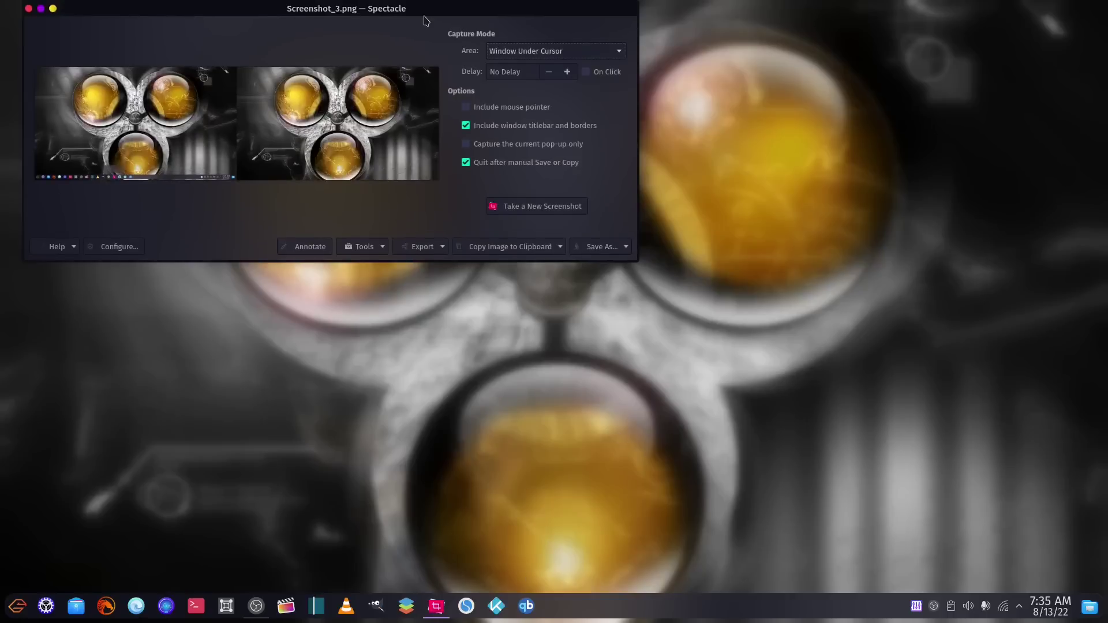
drag(421, 14, 691, 128)
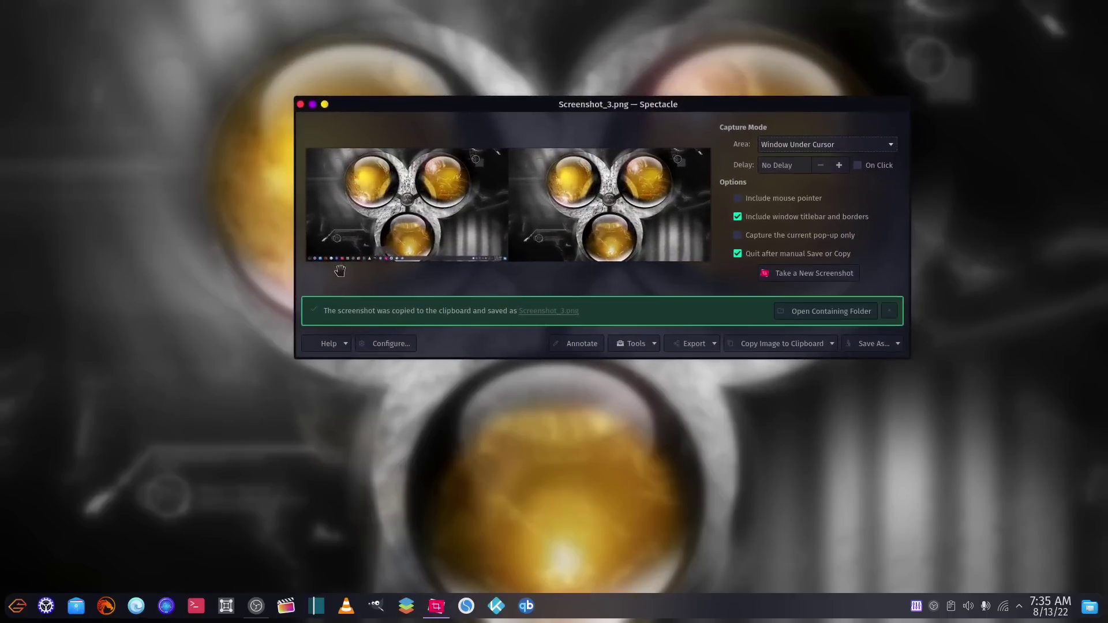
mouse_move(530, 172)
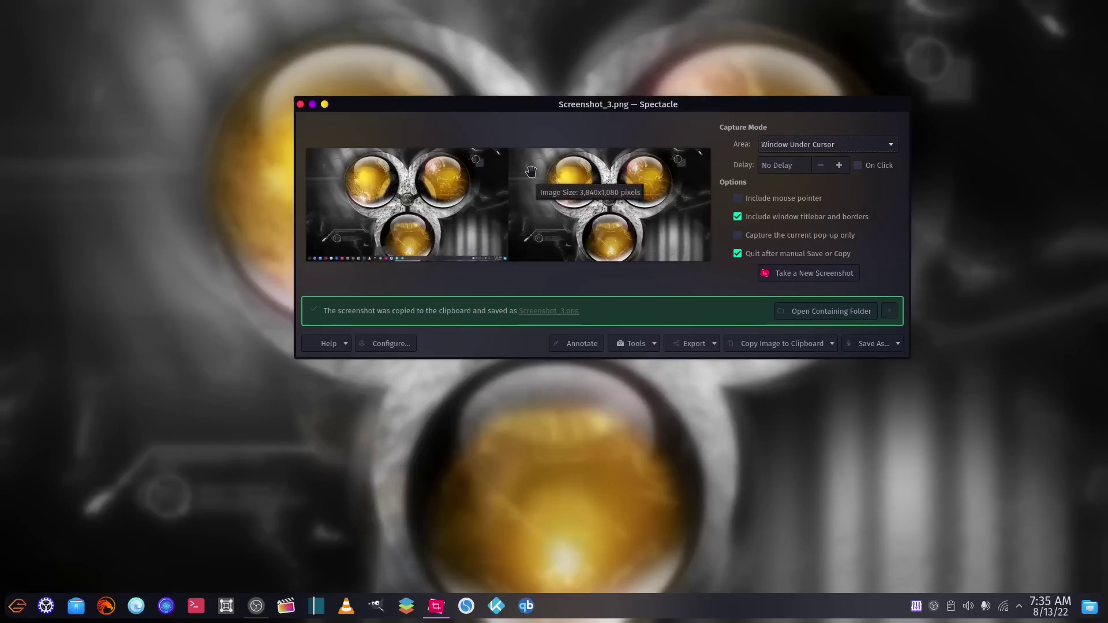
click(300, 104)
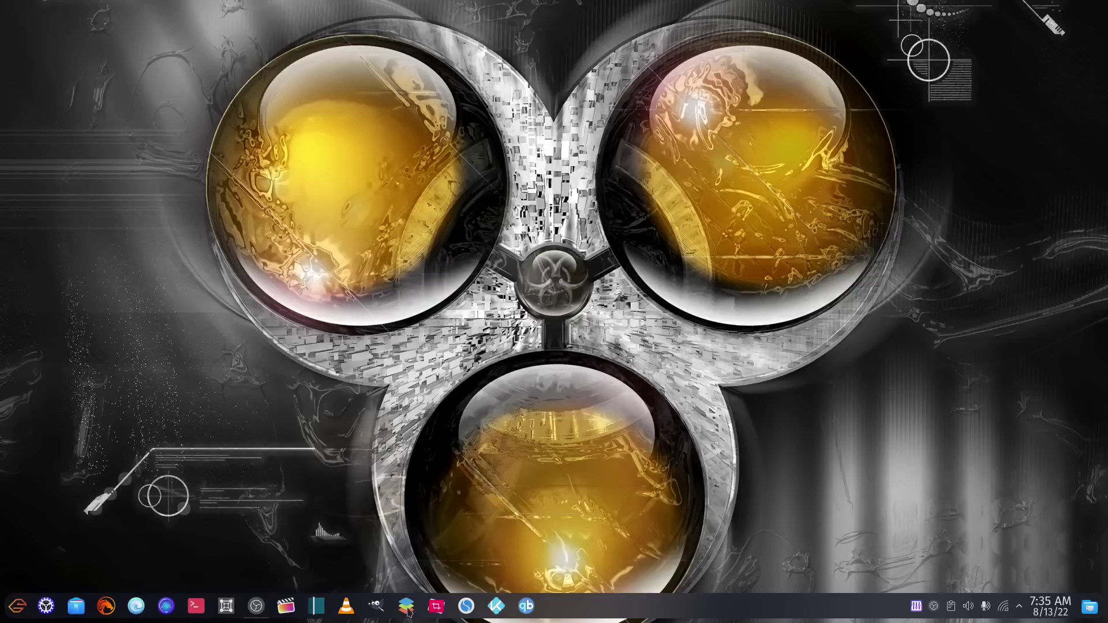
click(46, 606)
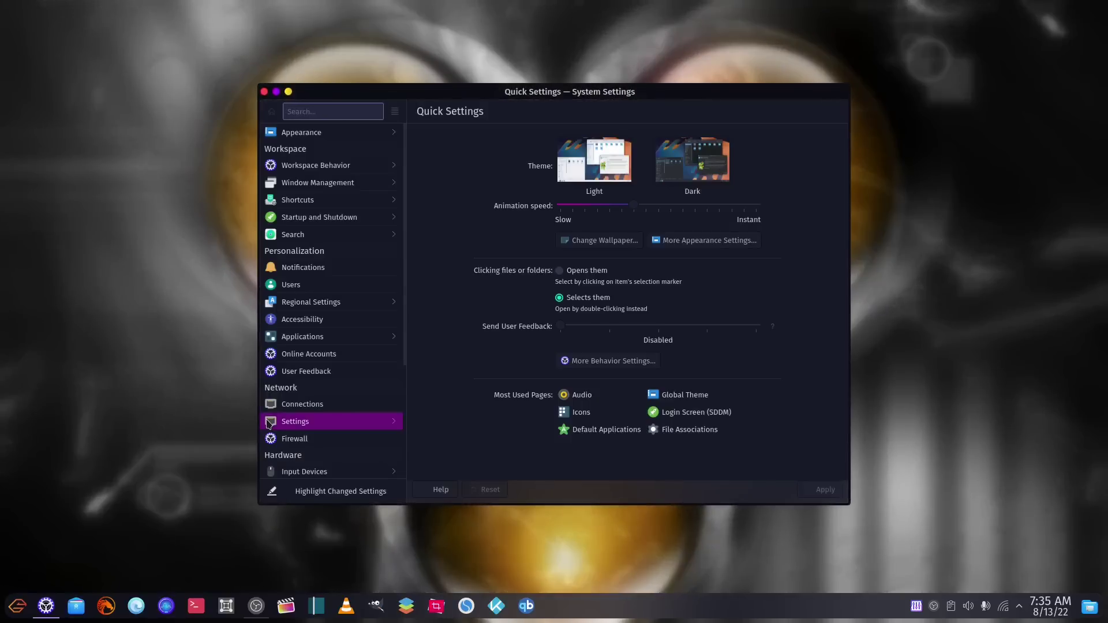
mouse_move(269, 424)
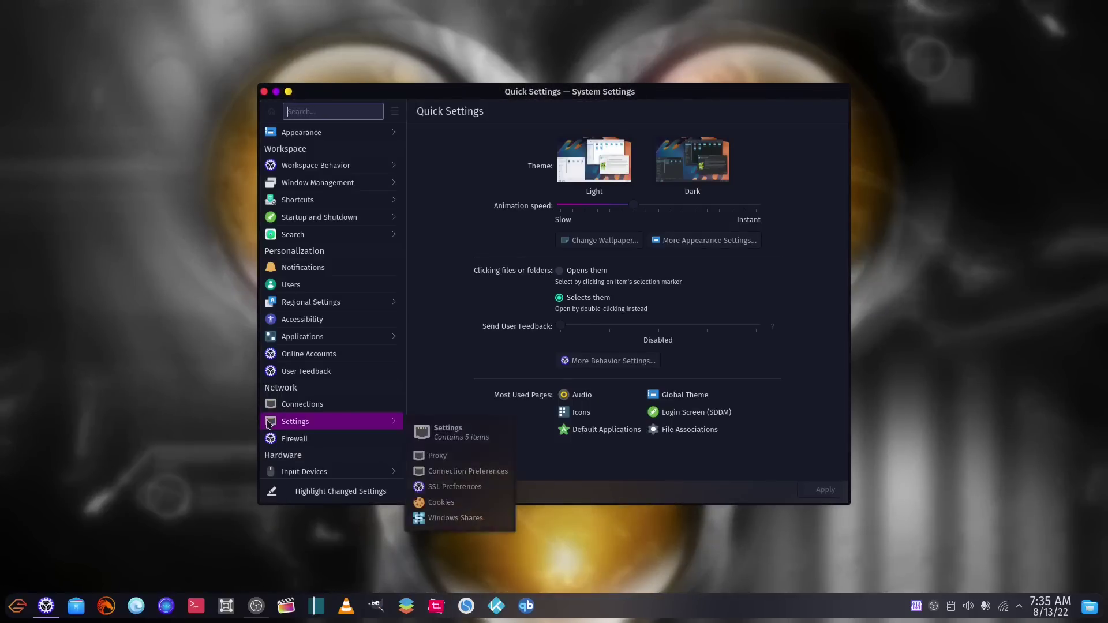
click(308, 132)
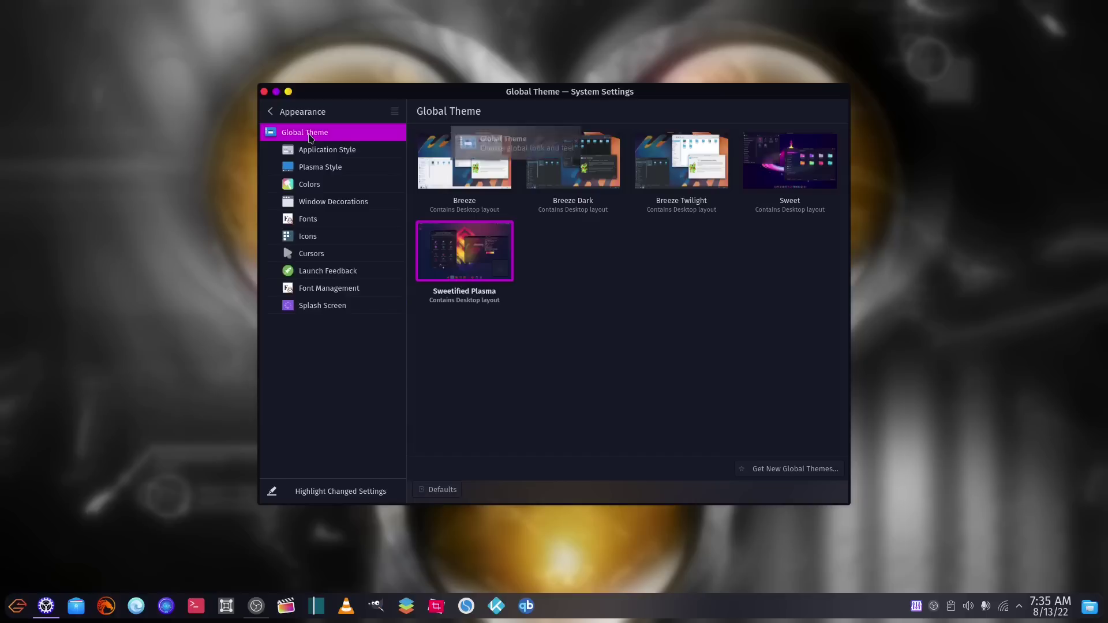
click(309, 237)
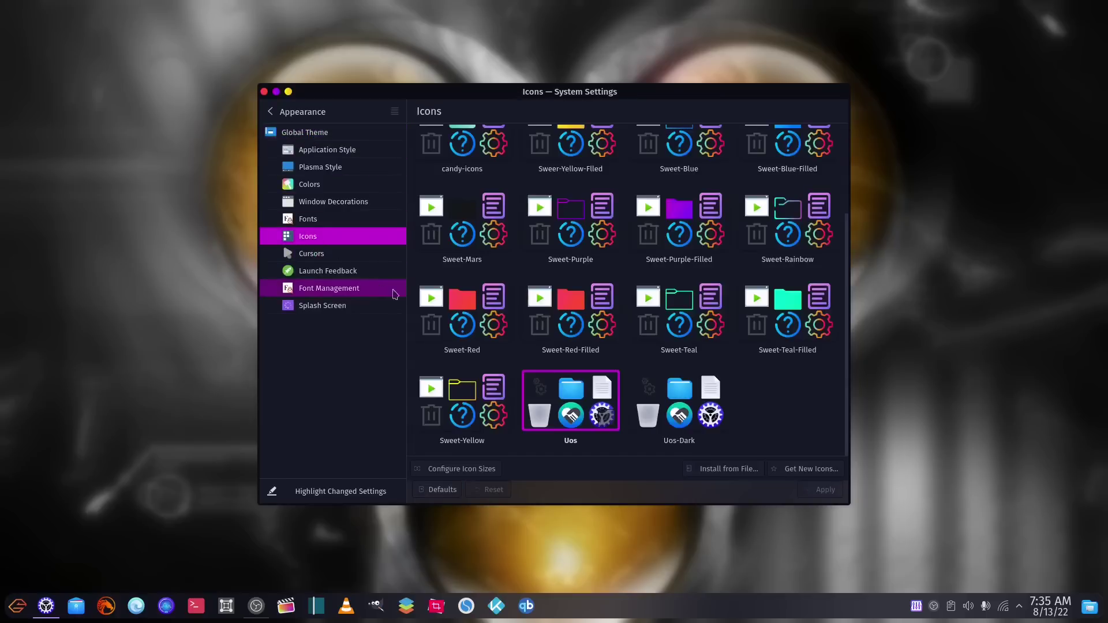
scroll(604, 276, up, 2)
scroll(687, 402, down, 3)
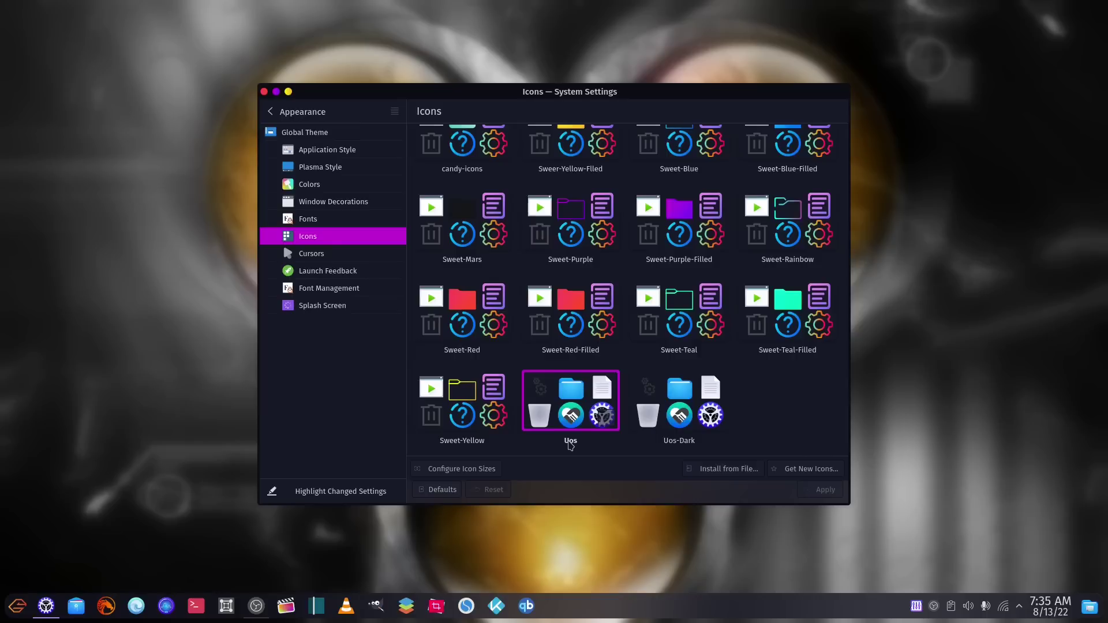
click(264, 92)
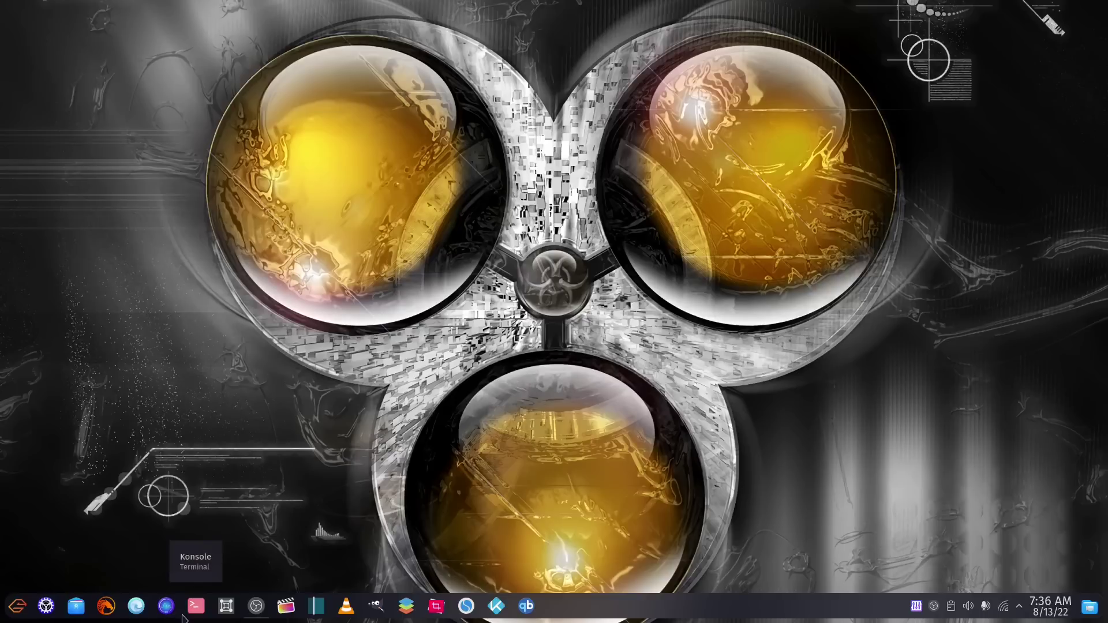
- Delete Screenshot_3.png from the Pictures folder in Dolphin, then close Dolphin
click(78, 610)
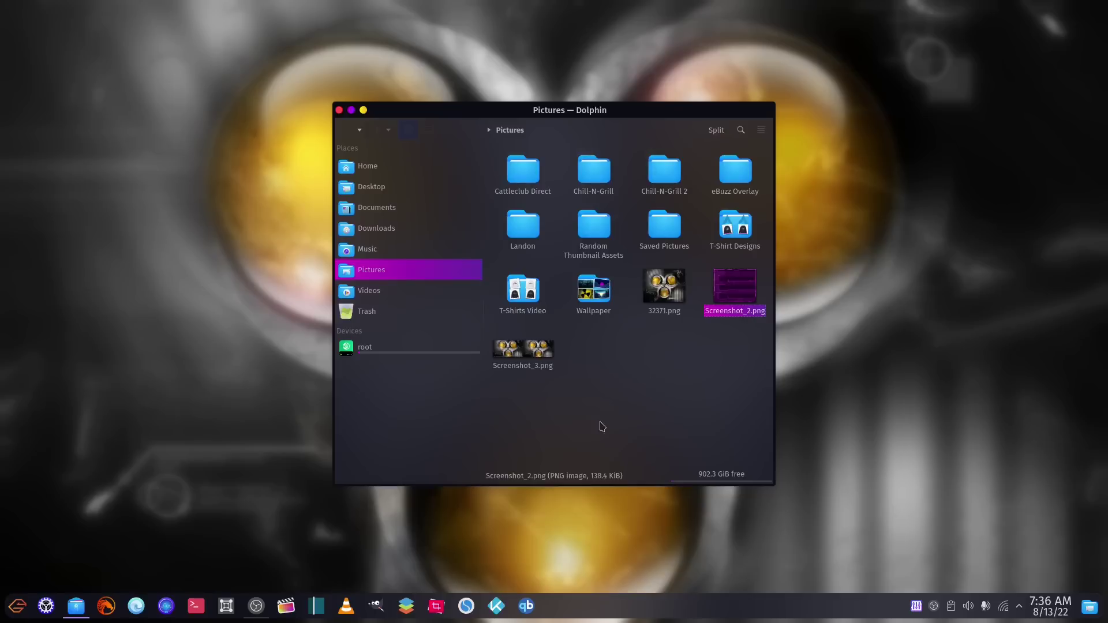
click(523, 349)
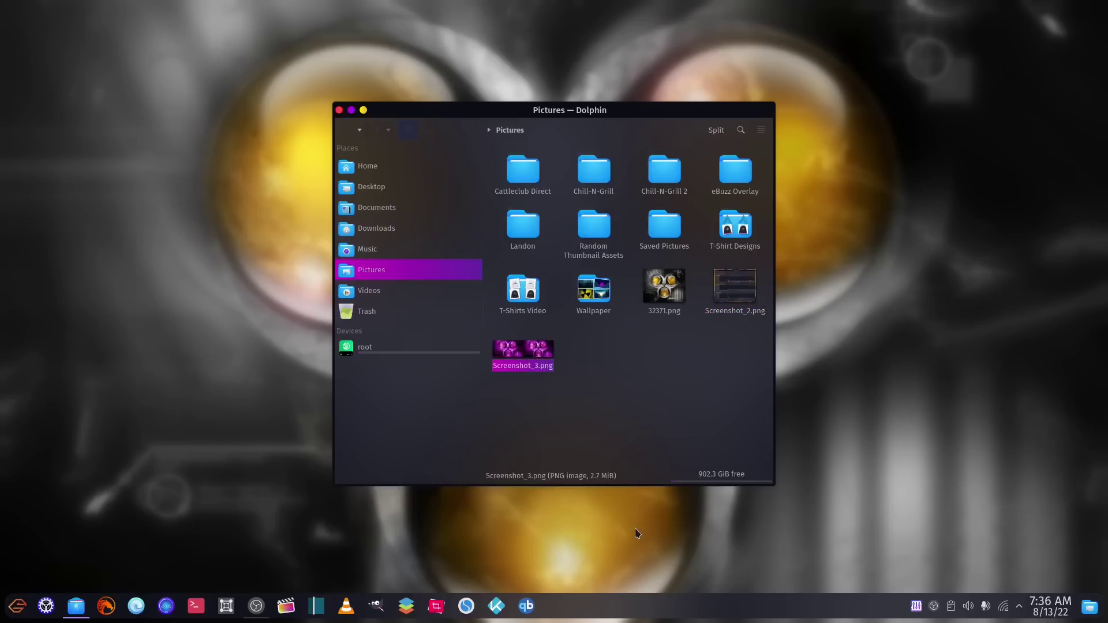
key(Delete)
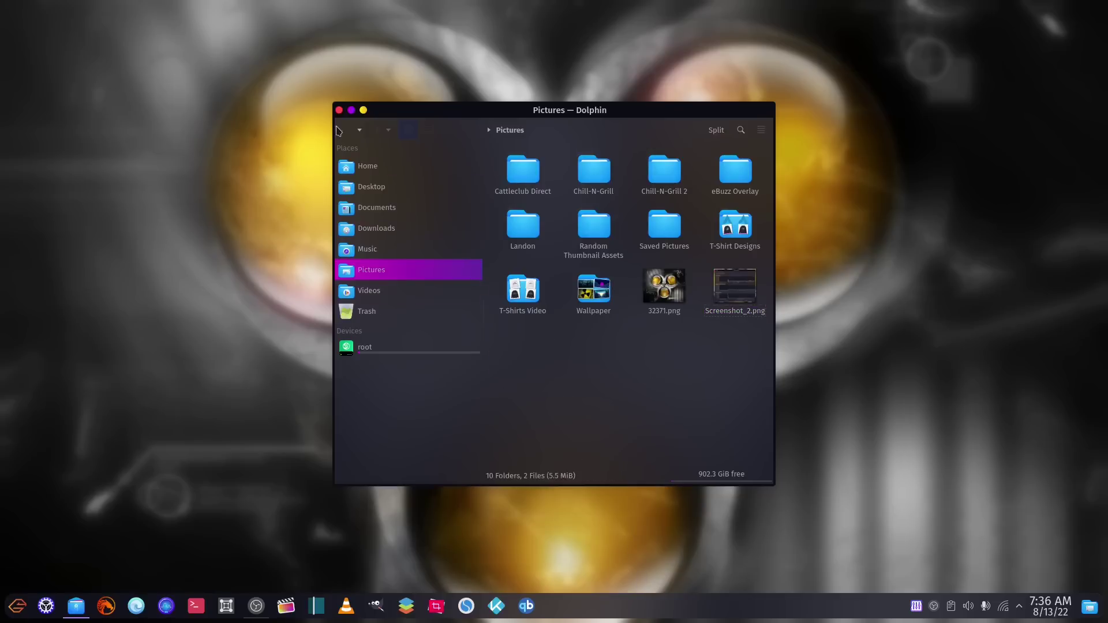
click(340, 111)
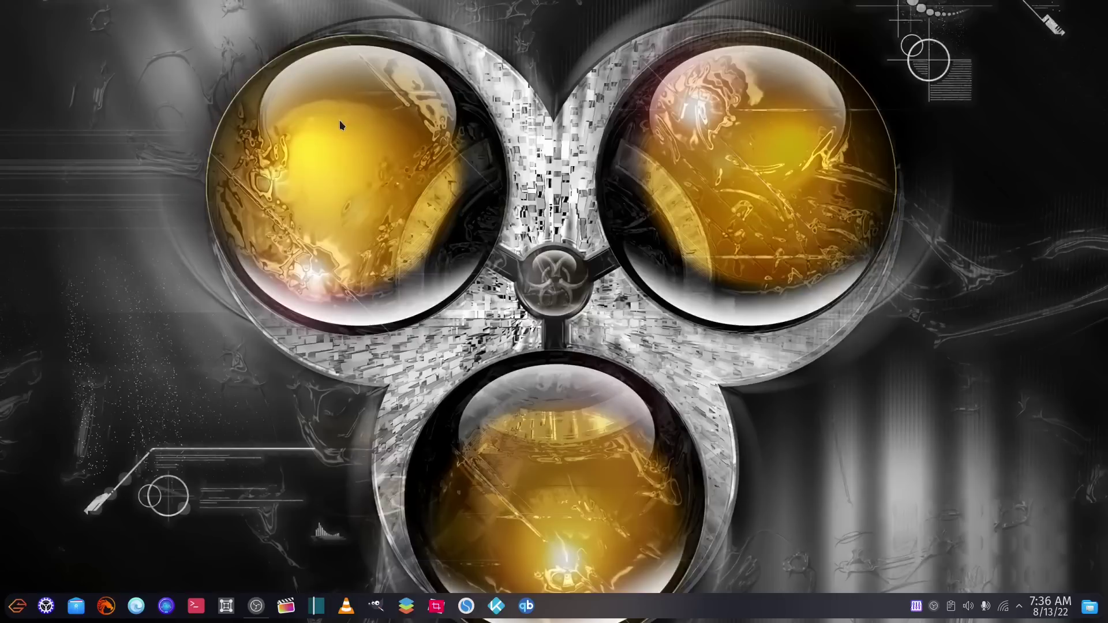
click(465, 606)
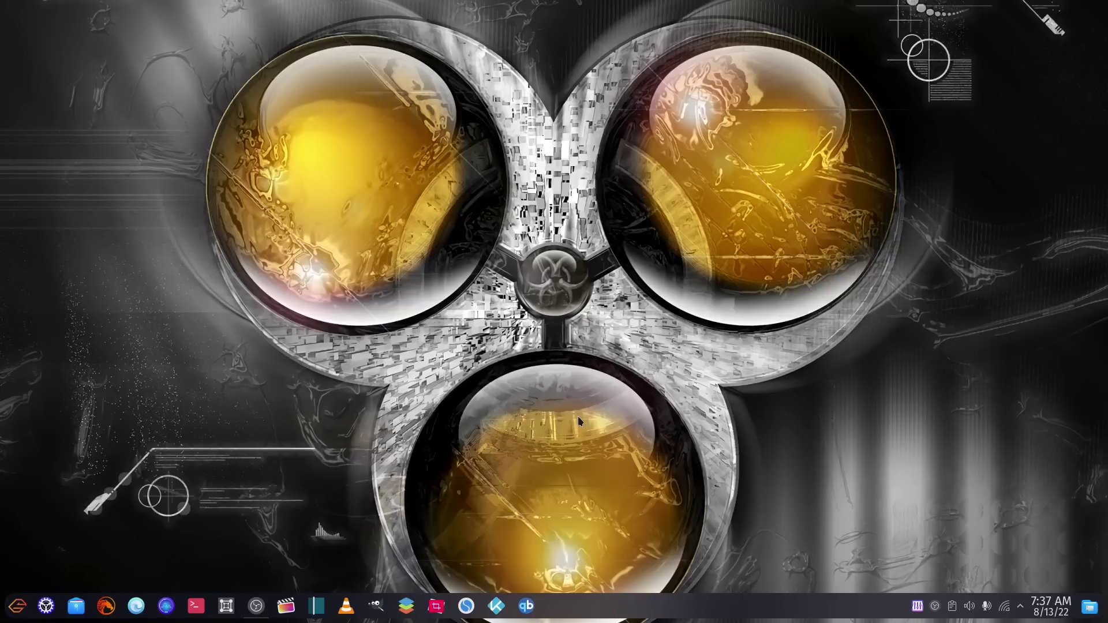
key(alt+space)
text(octopi)
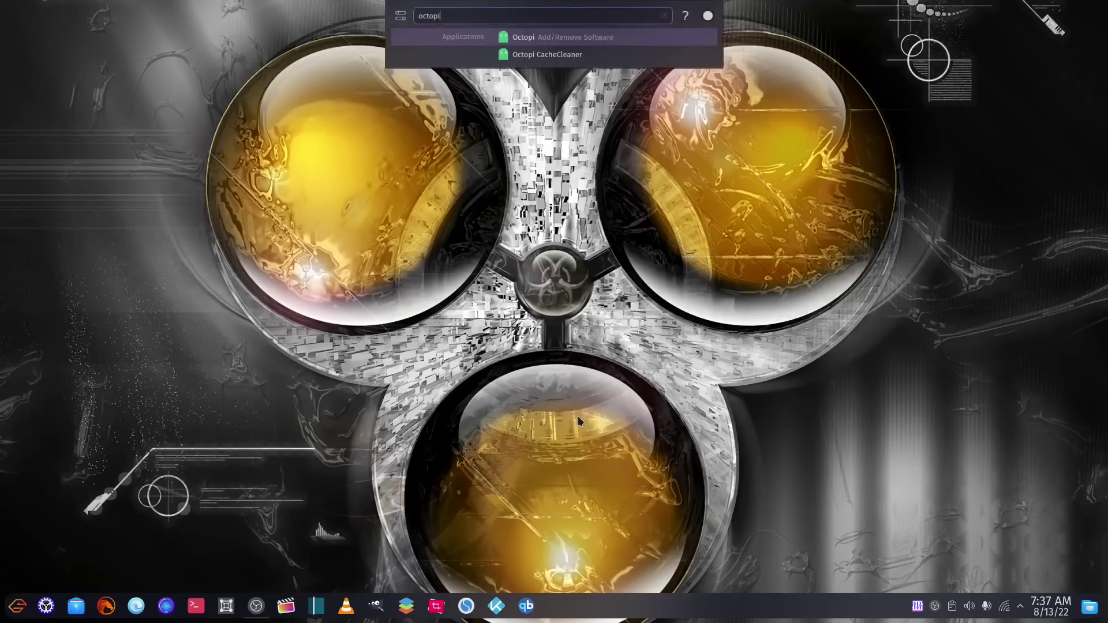
click(519, 38)
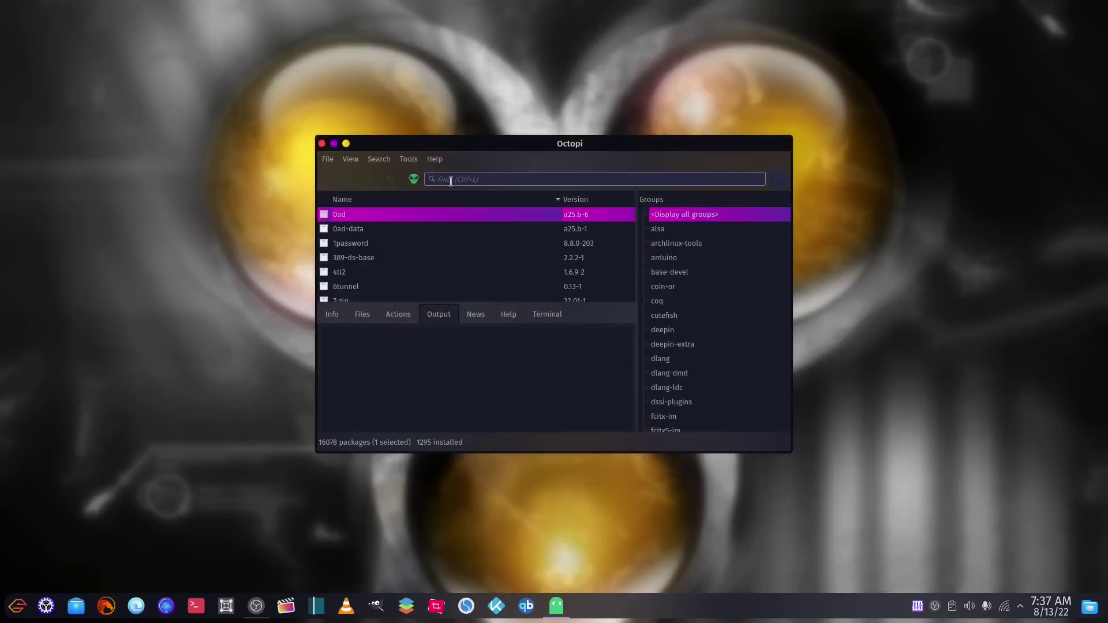
text(kodi)
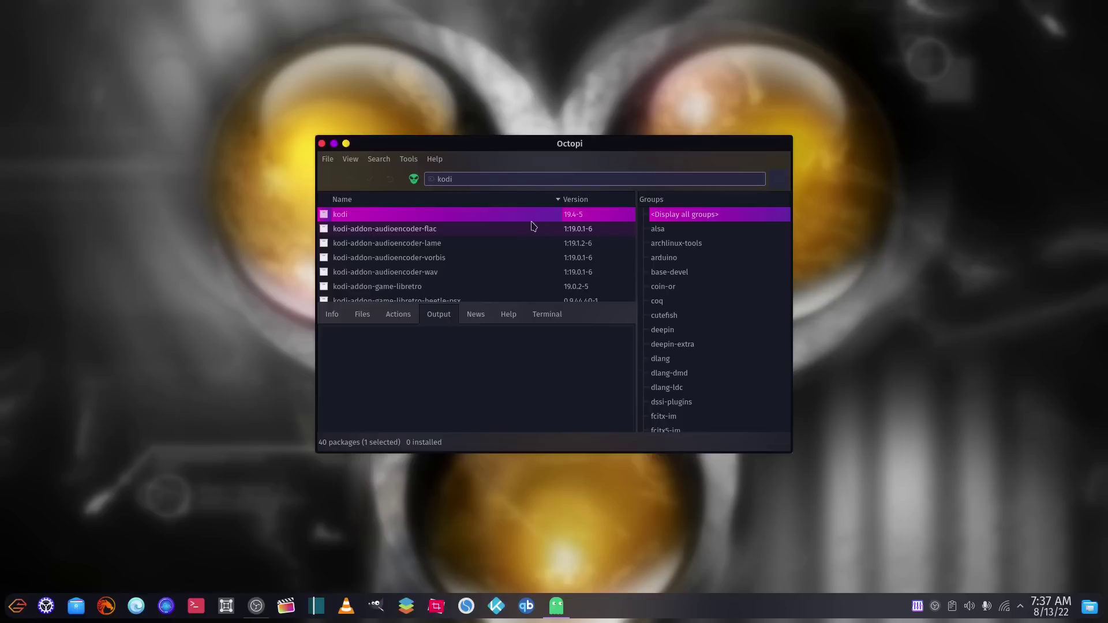
click(321, 143)
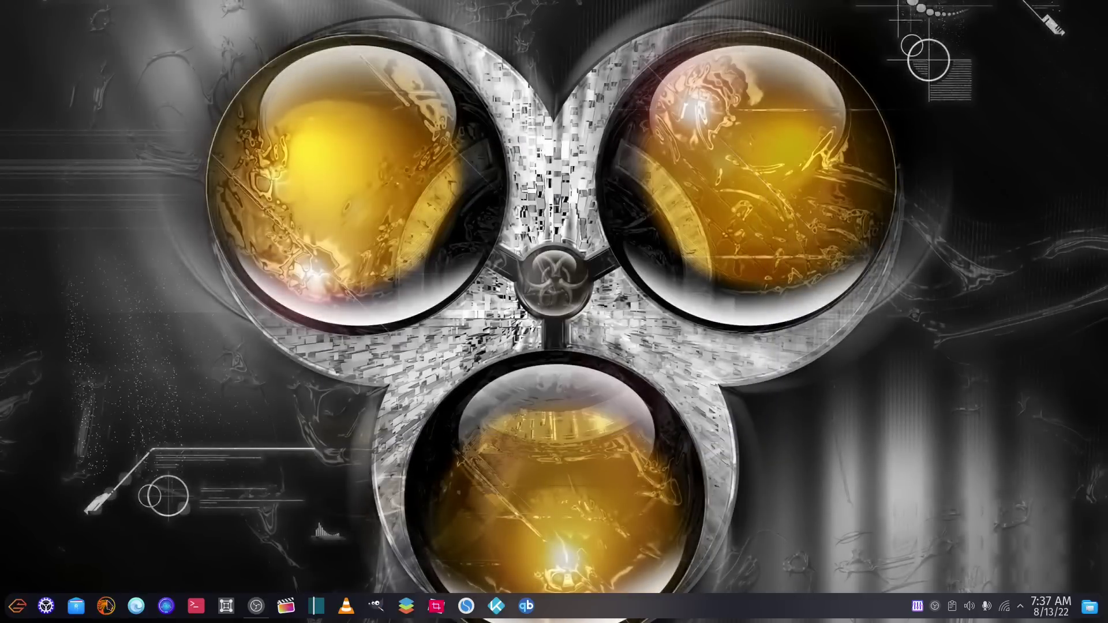
- In FireDragon, search 'install flatpak on arch' and open the flatpak.org Arch setup page
click(106, 605)
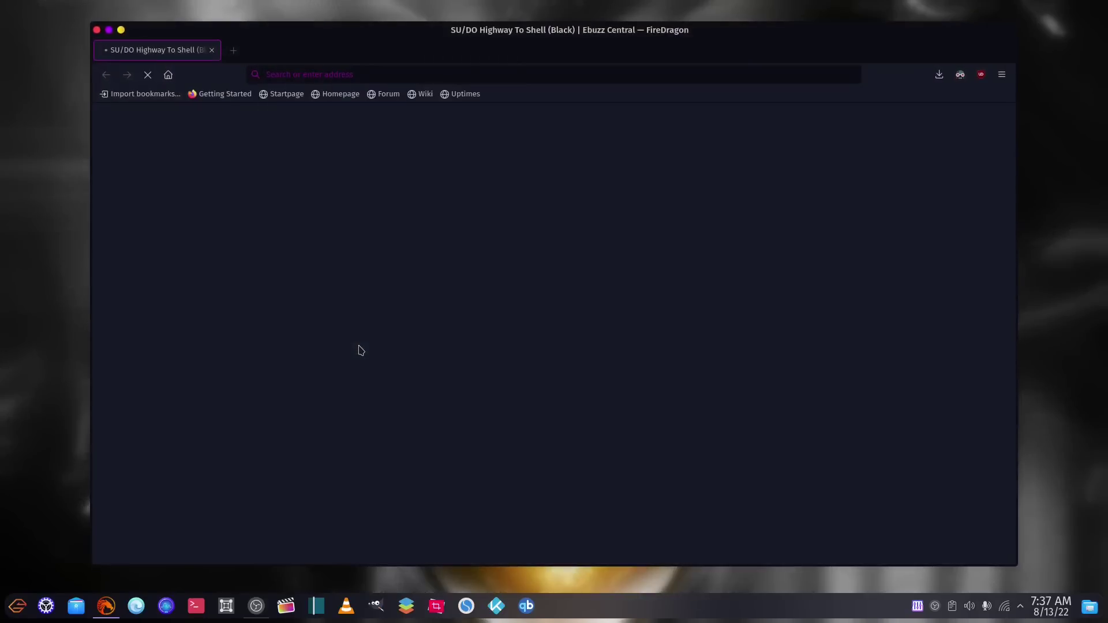
click(369, 74)
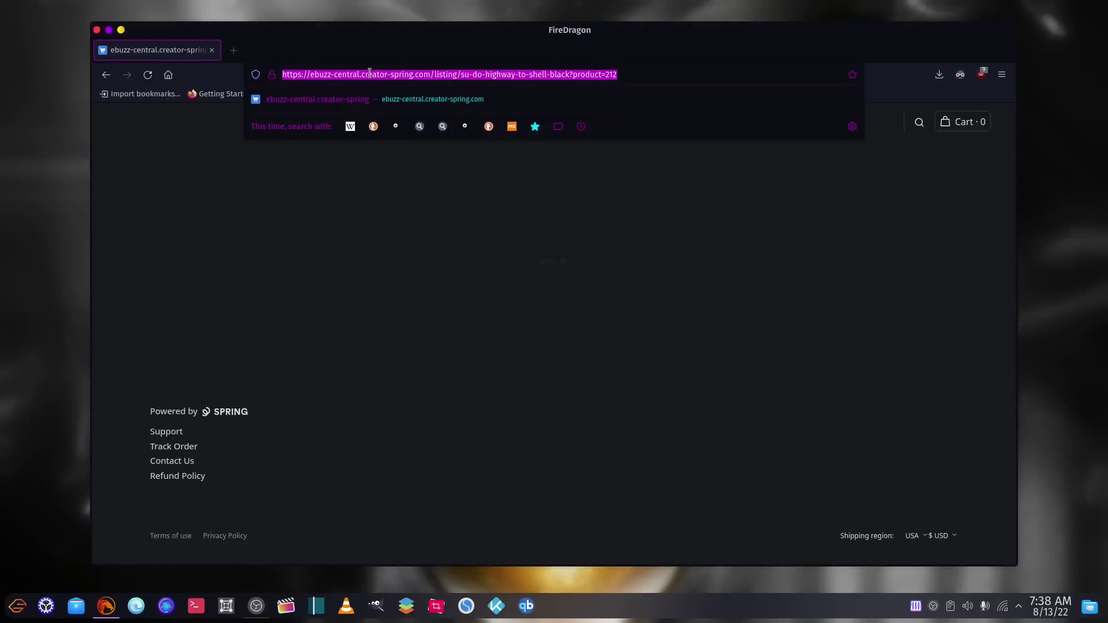
text(install flat)
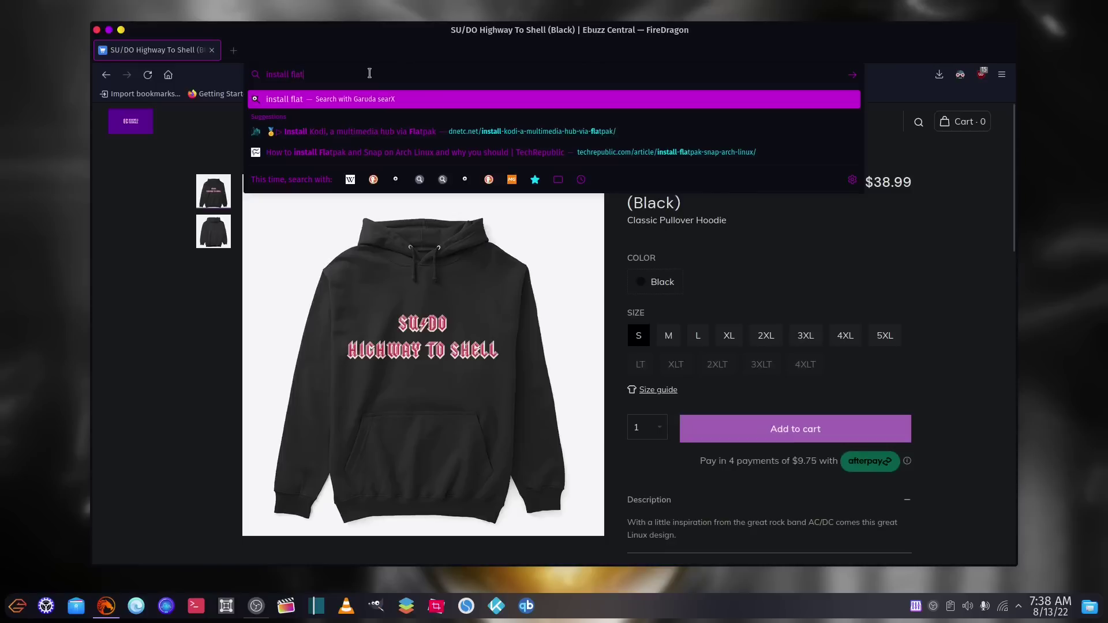
text(pak on garud)
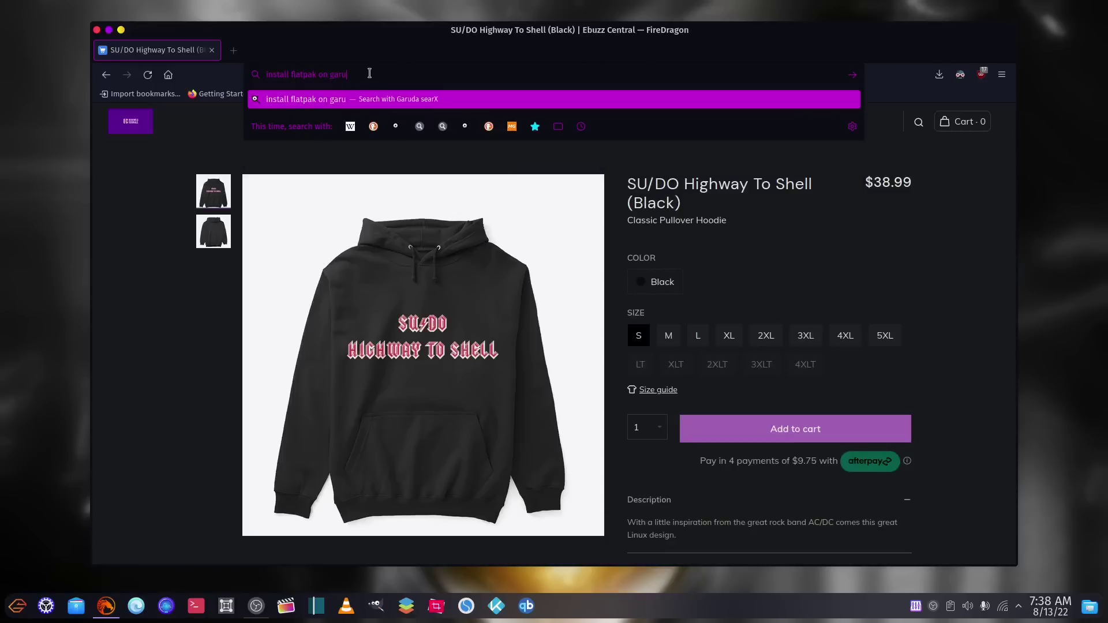
key(BackSpace)
key(BackSpace)
key(BackSpace)
key(BackSpace)
key(BackSpace)
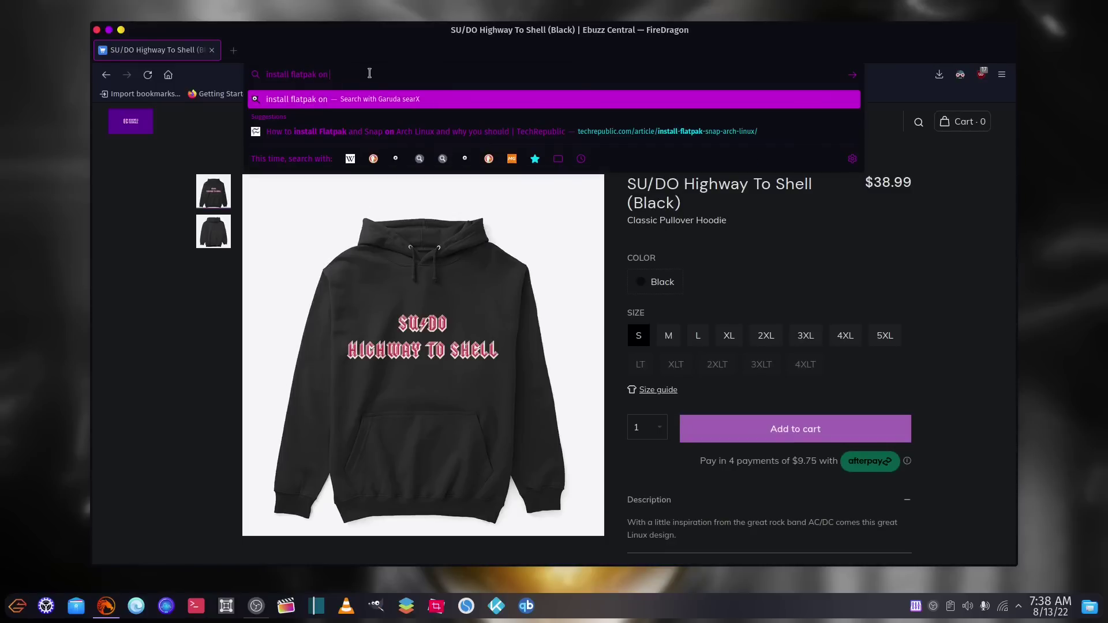
text(arch)
key(Return)
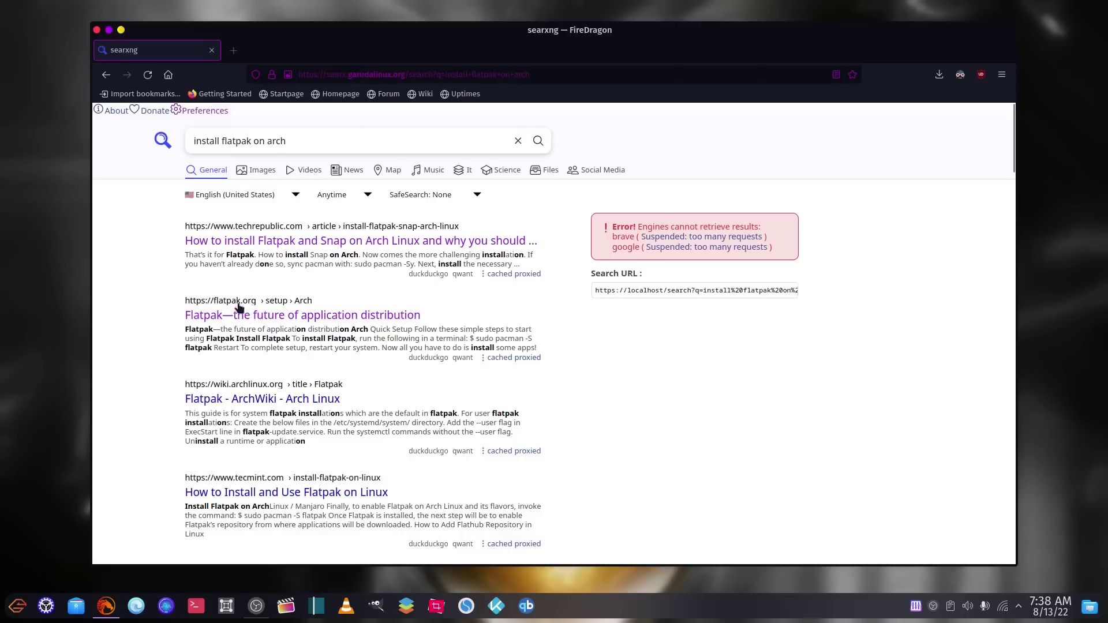
click(277, 316)
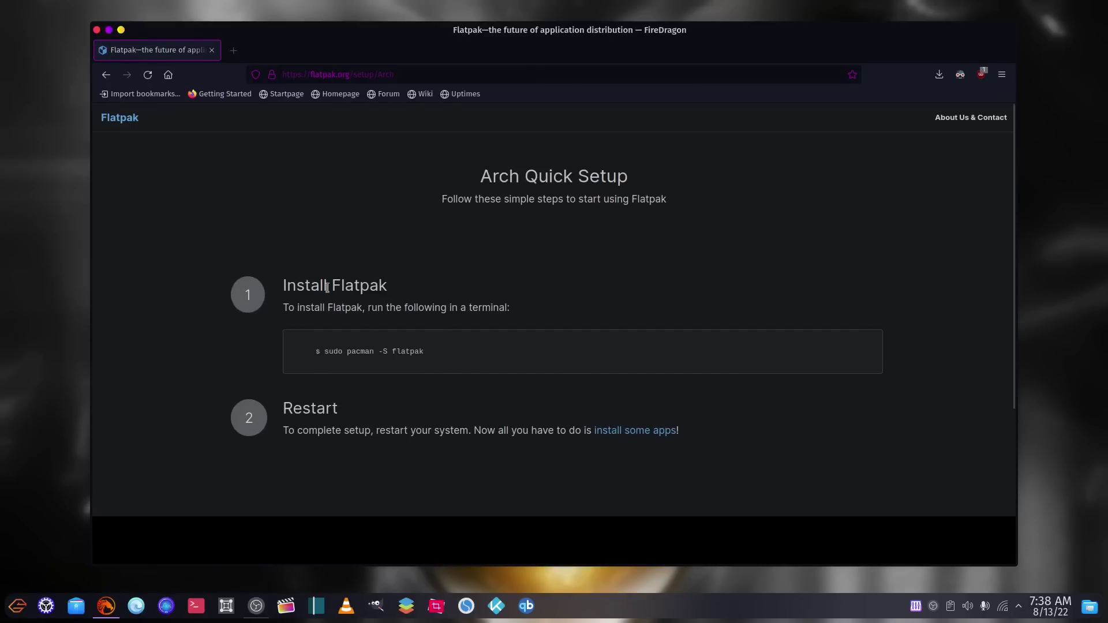
- Search 'install kodi flatpak terminal', read the Dnetc Kodi Flatpak article, then close the browser
click(400, 72)
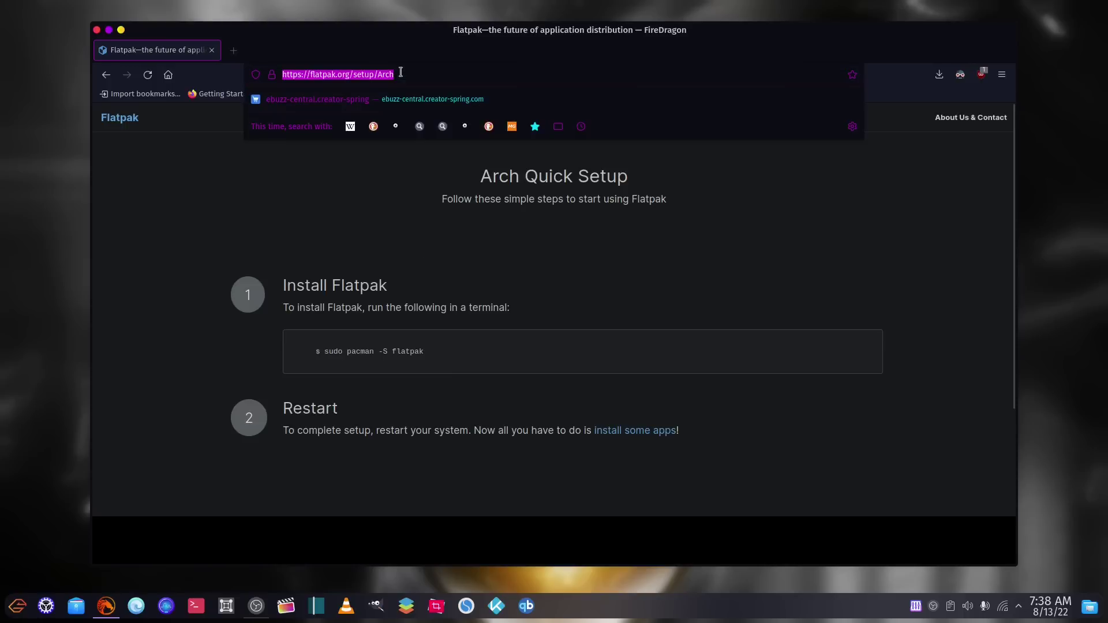
text(install kodi flatpak terminal)
key(Return)
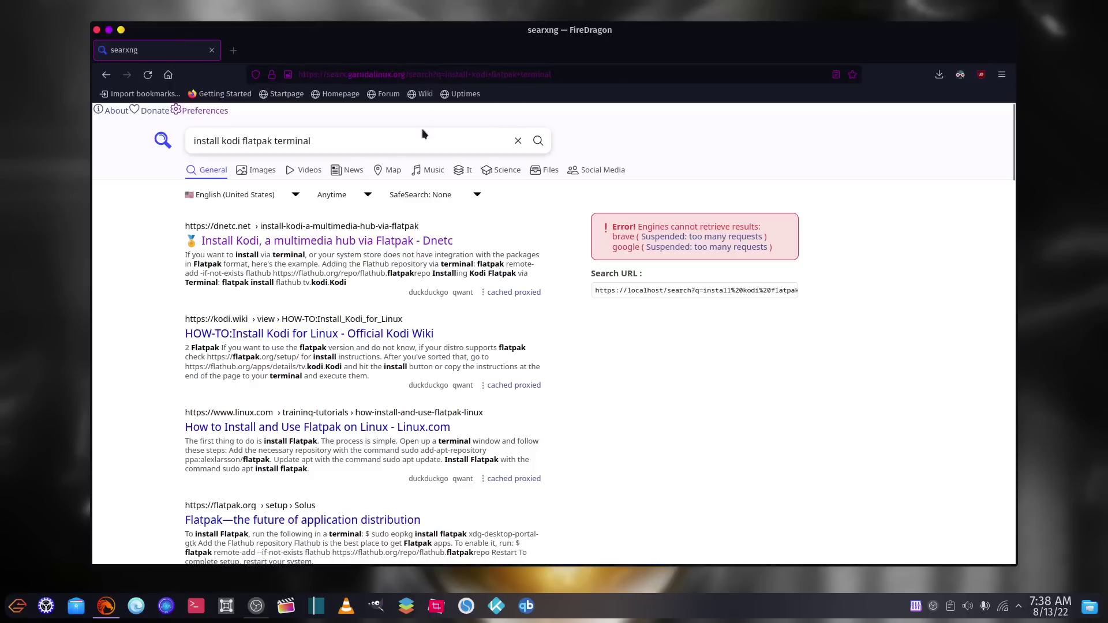
click(321, 241)
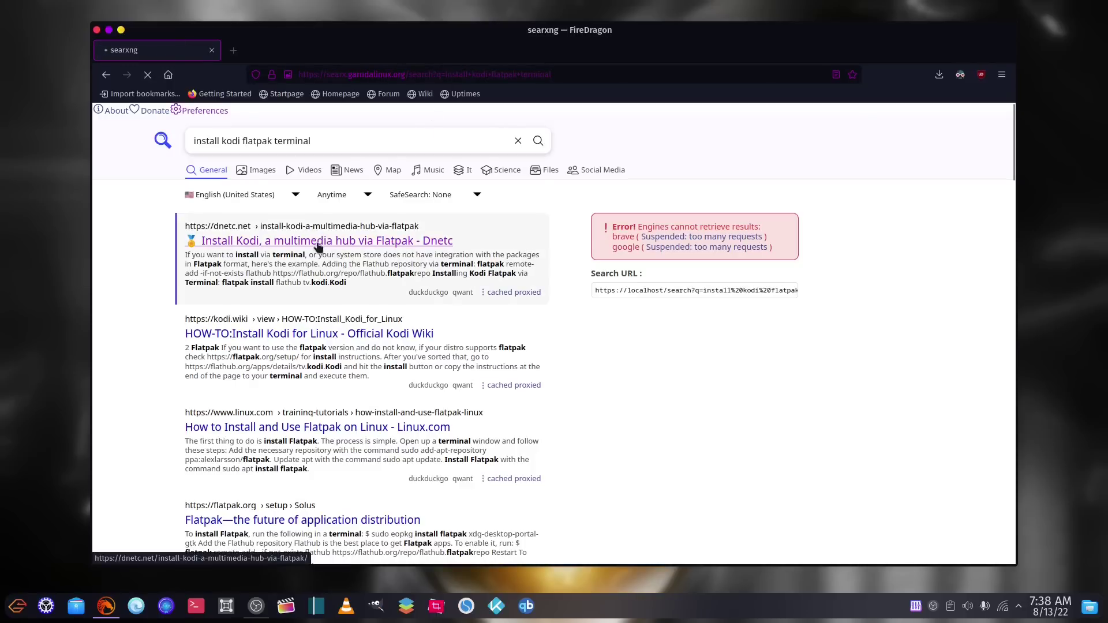
scroll(323, 248, down, 7)
scroll(326, 252, down, 15)
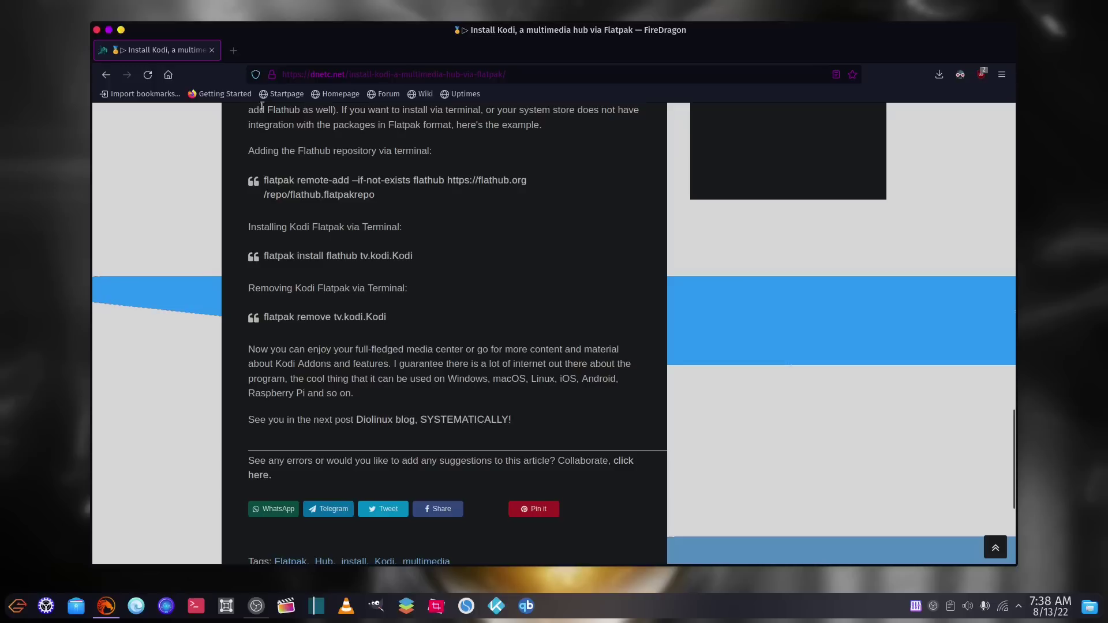
click(97, 30)
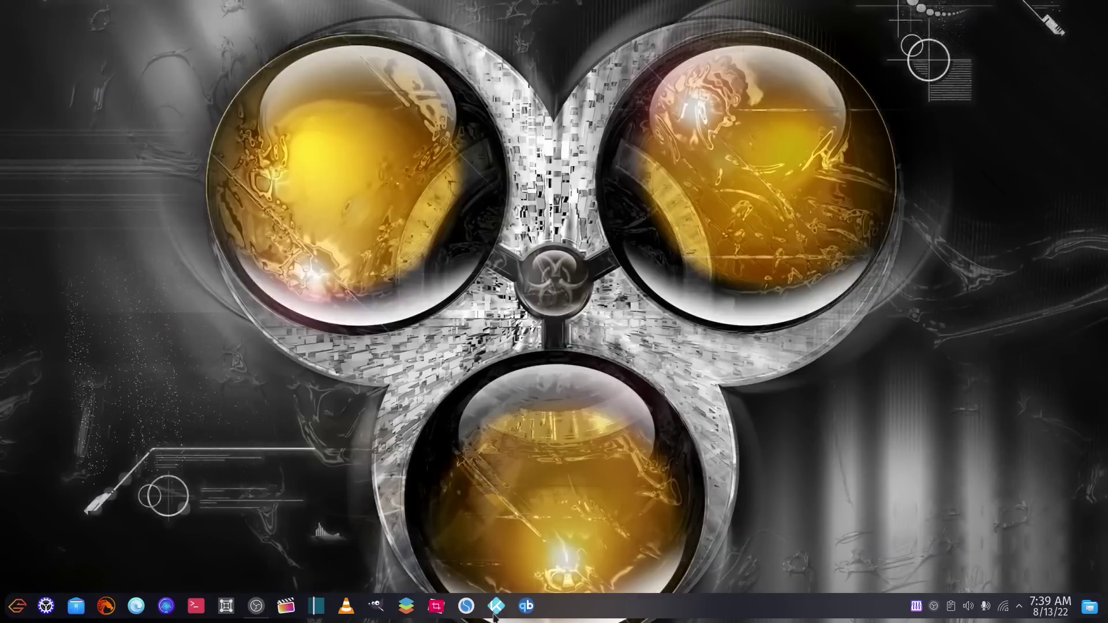
click(495, 607)
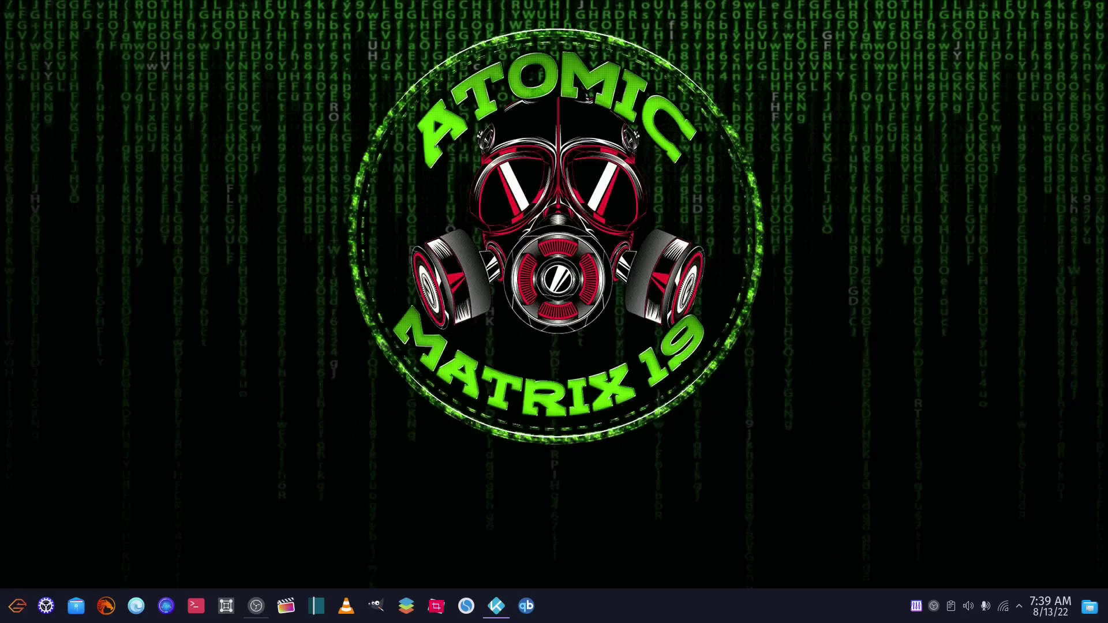
scroll(793, 285, down, 1)
scroll(793, 285, up, 1)
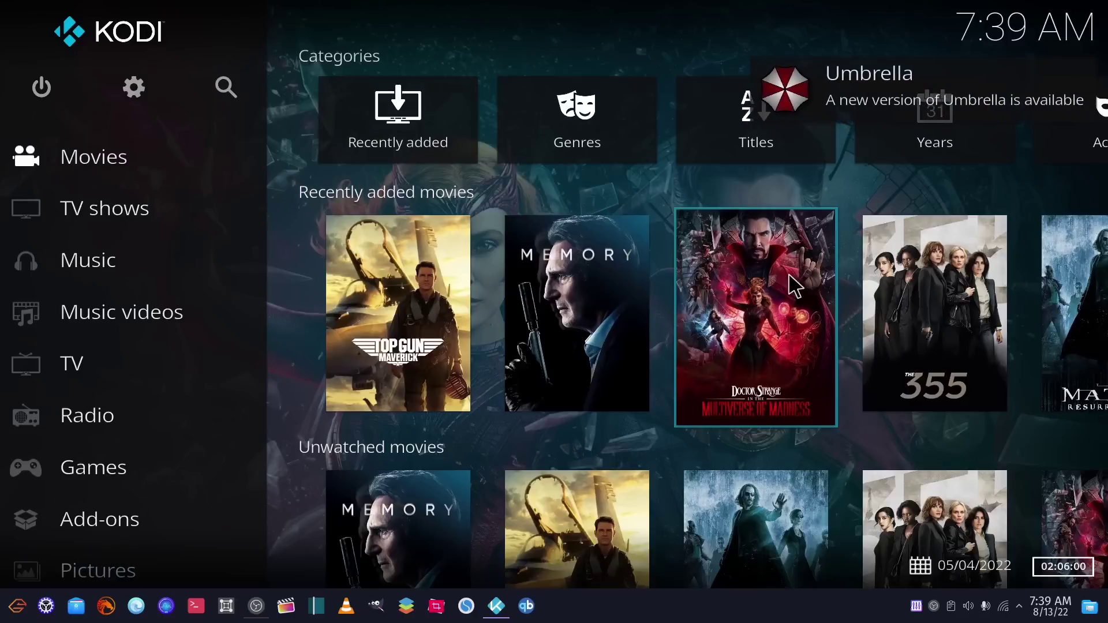
right_click(496, 609)
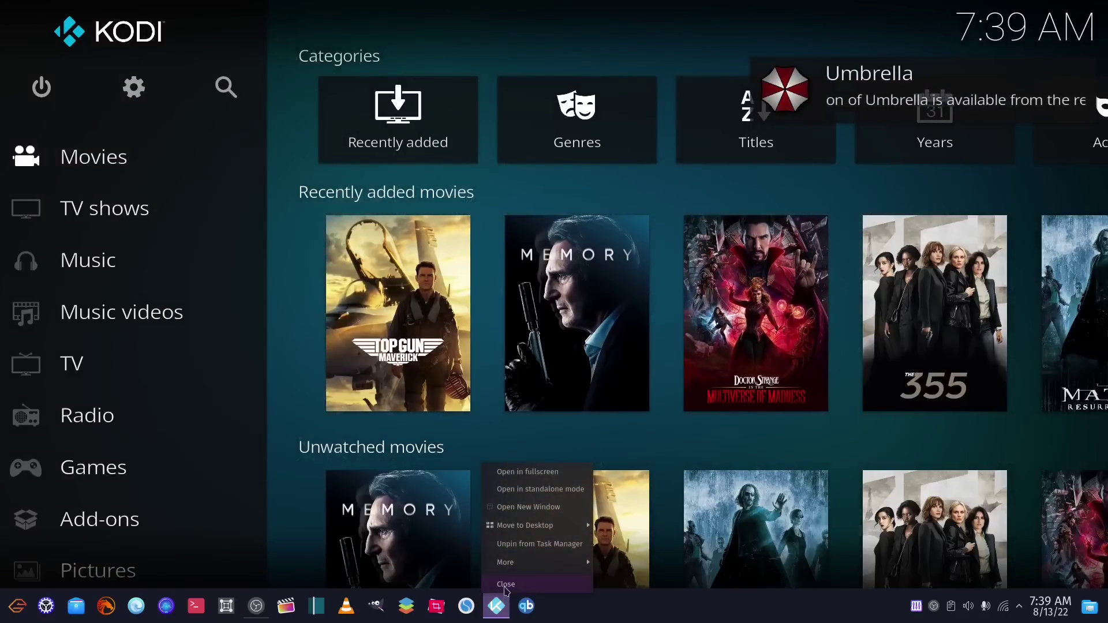
click(501, 584)
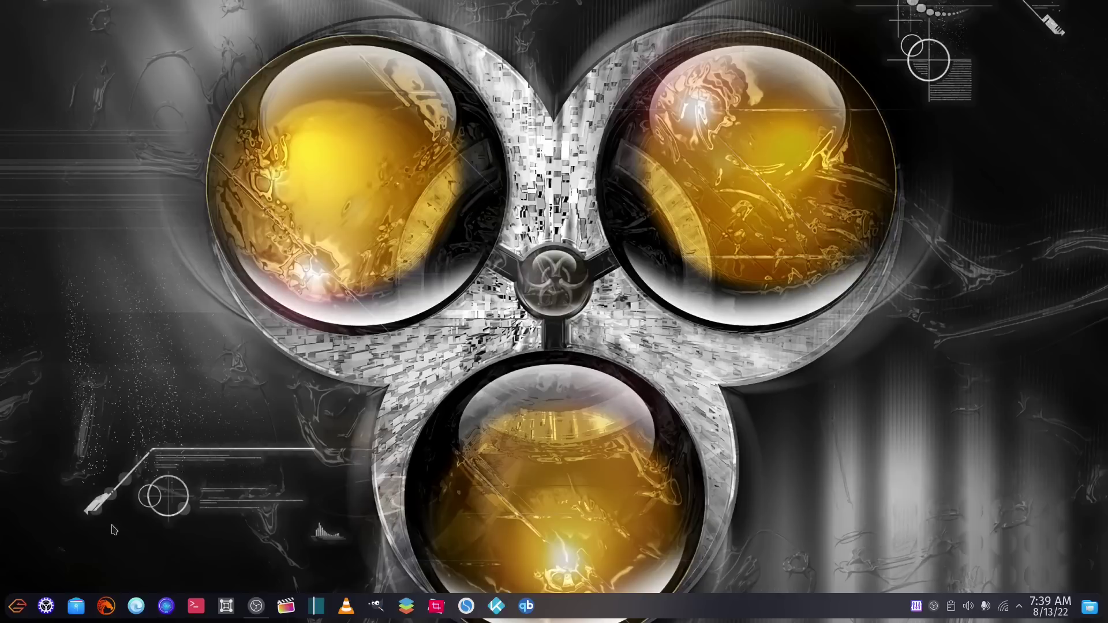
click(47, 606)
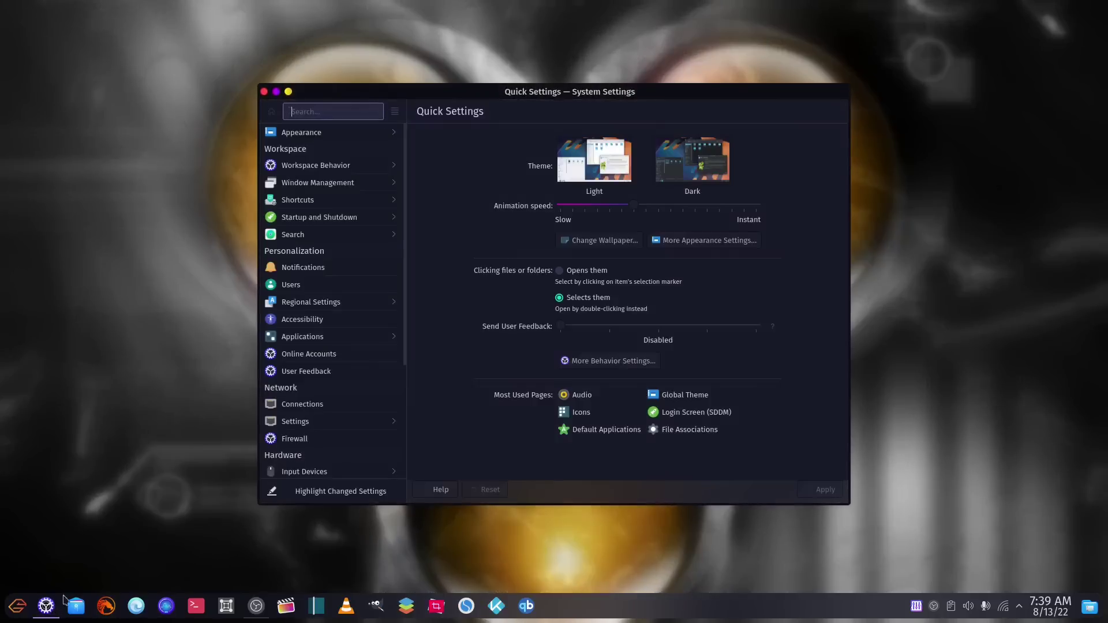
scroll(319, 320, down, 4)
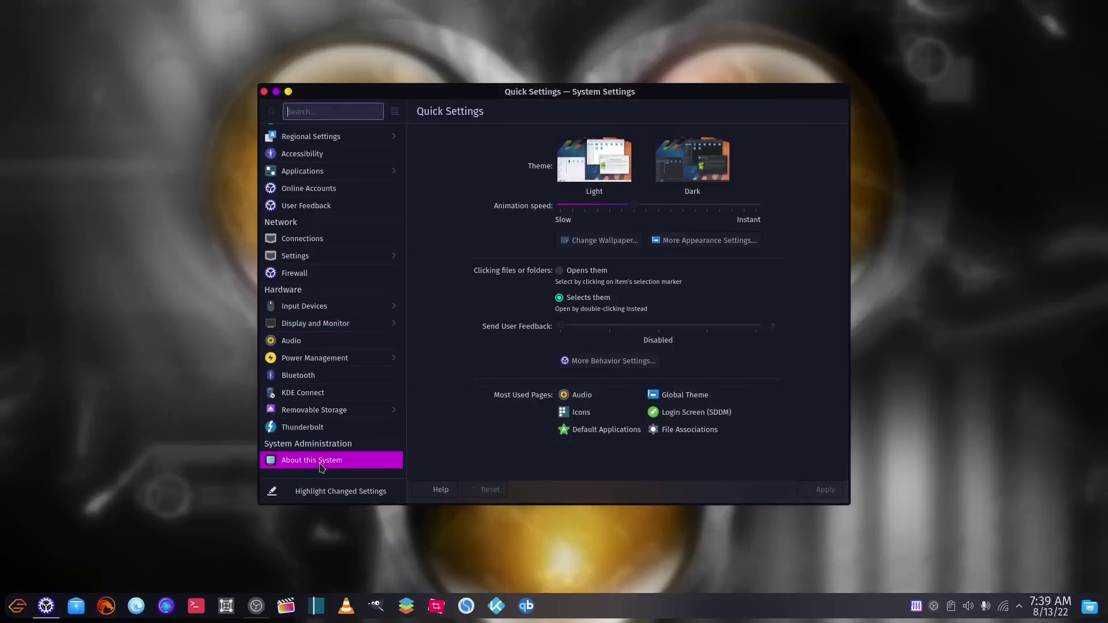
click(321, 467)
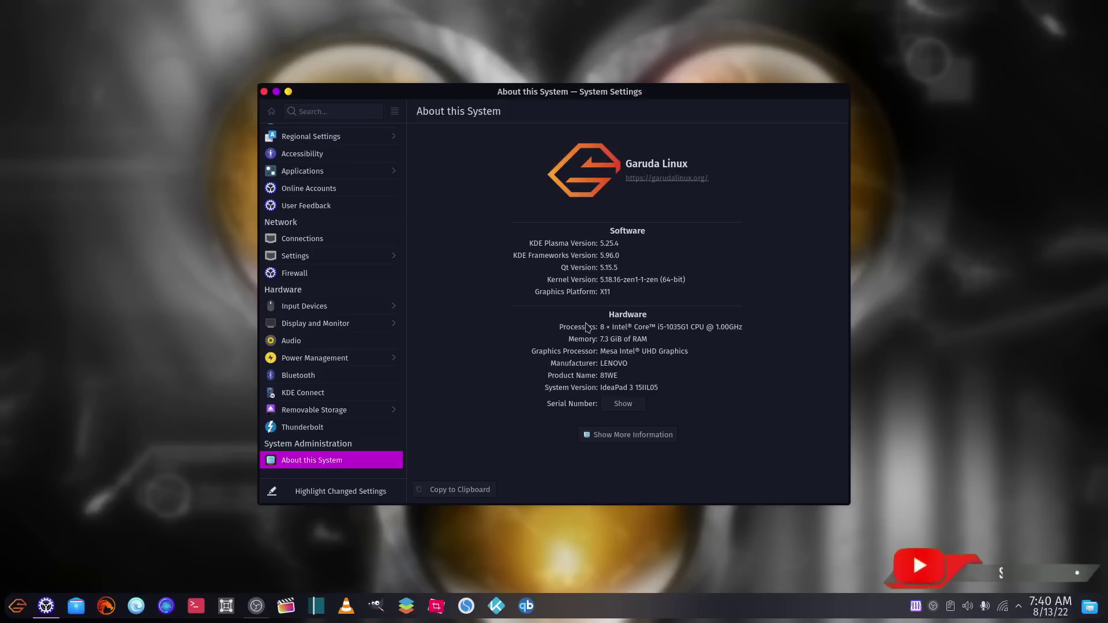
mouse_move(300, 145)
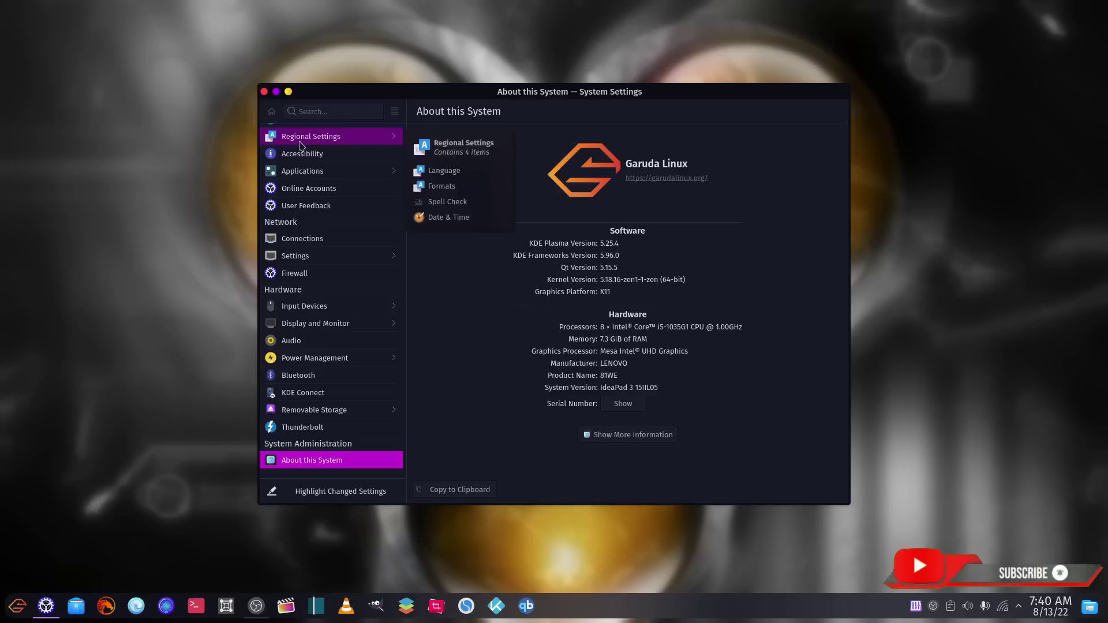
click(264, 91)
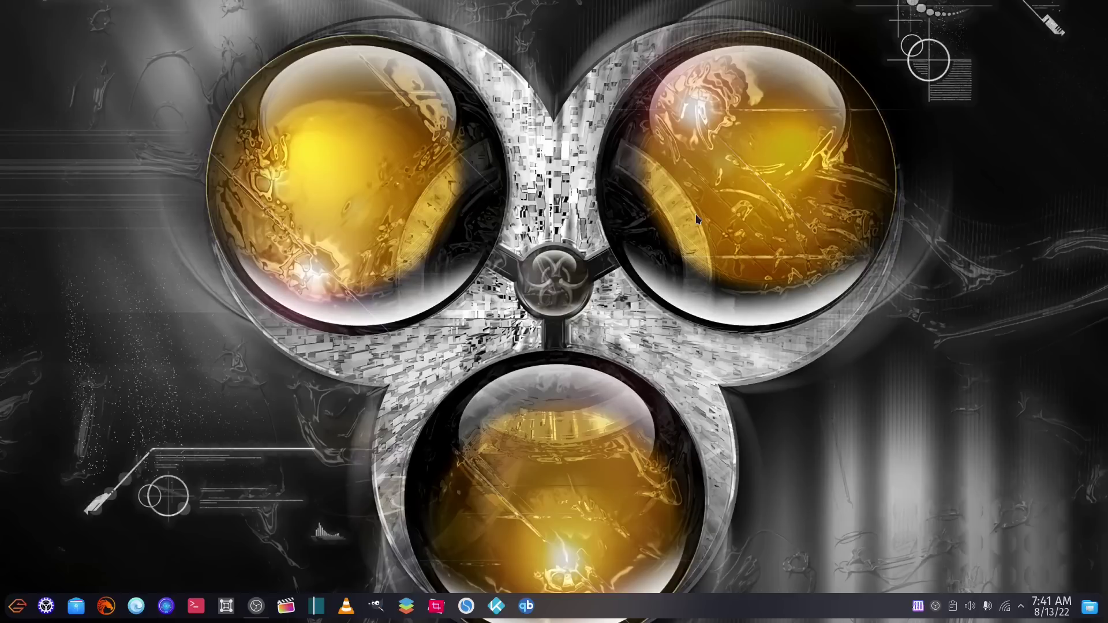
click(77, 606)
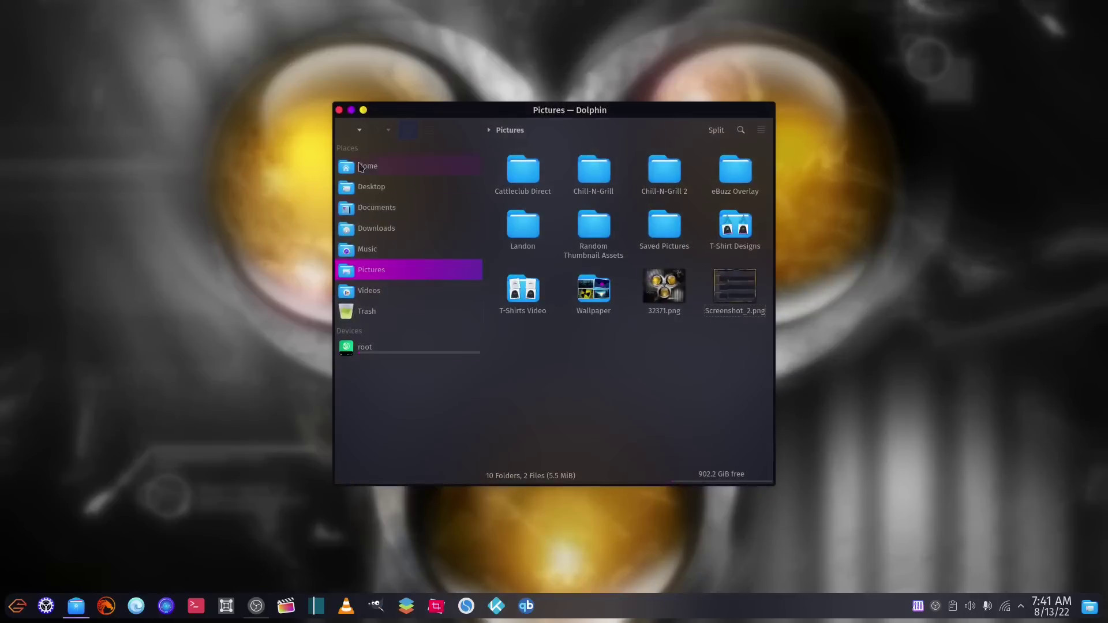
click(339, 110)
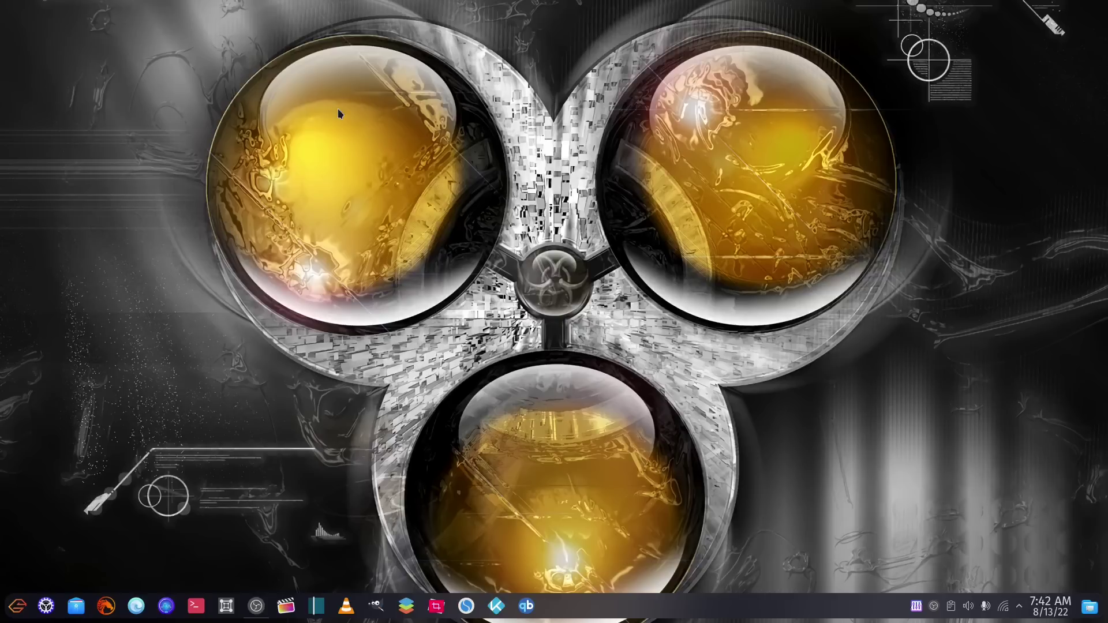
click(18, 606)
click(74, 362)
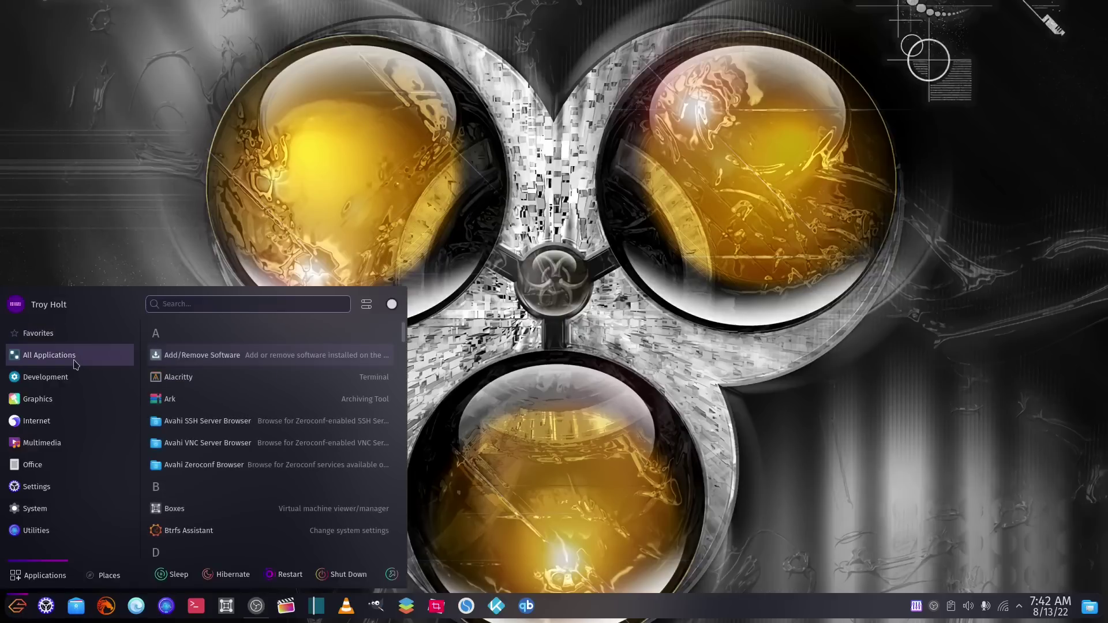
mouse_move(80, 421)
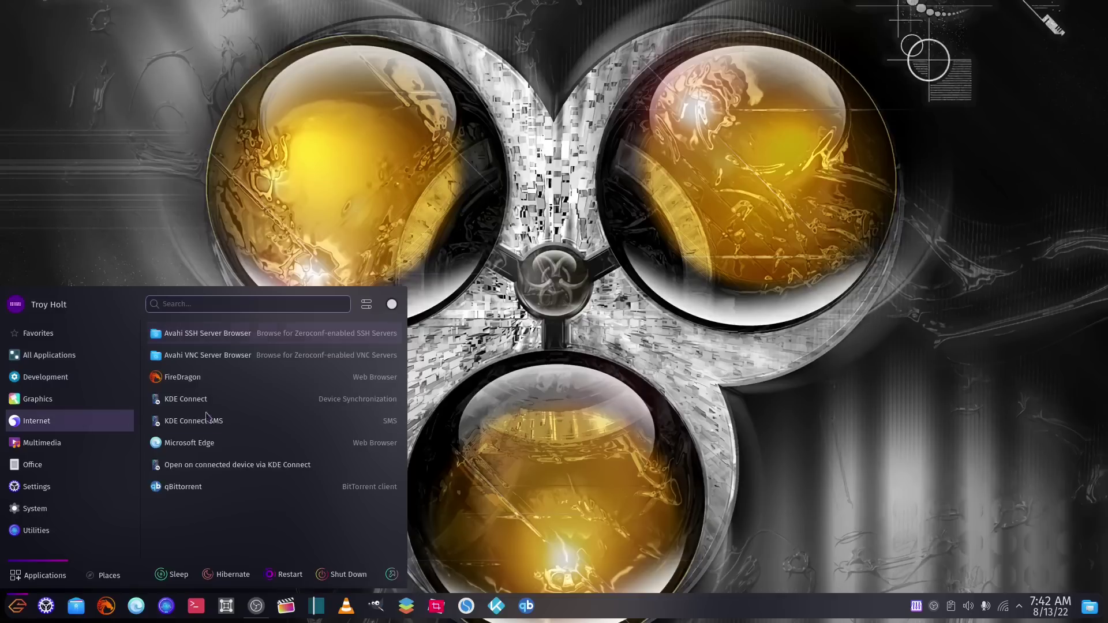
click(564, 235)
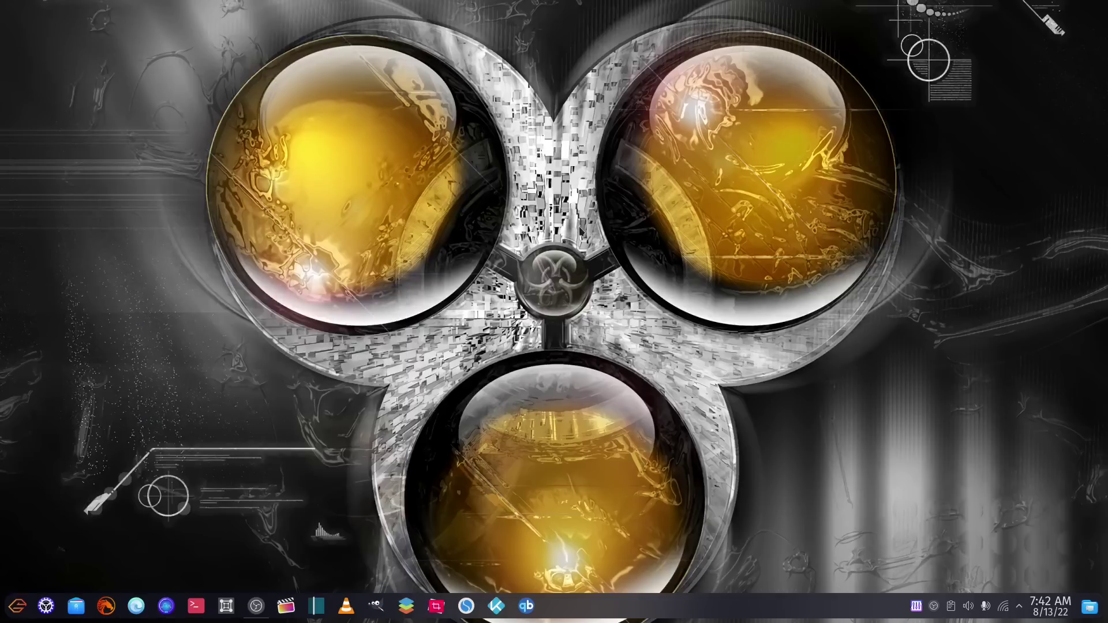